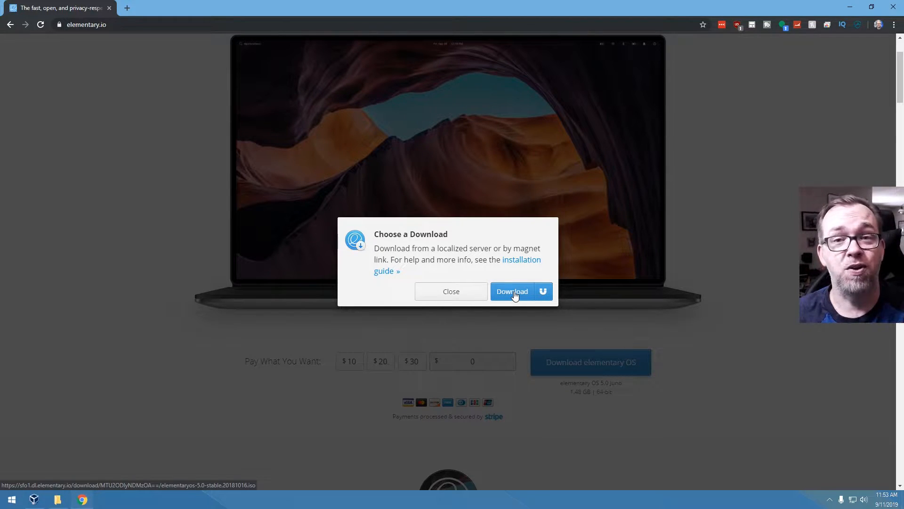
- Close the Chrome window on the elementary.io download page to return to the VirtualBox Manager
click(893, 7)
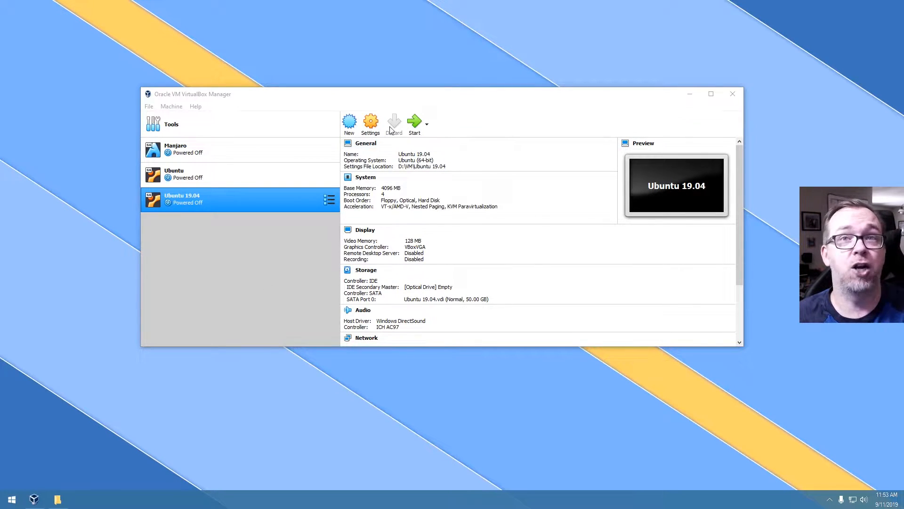
- Start a new virtual machine named Elementary, type Linux, version Ubuntu (64-bit)
click(350, 122)
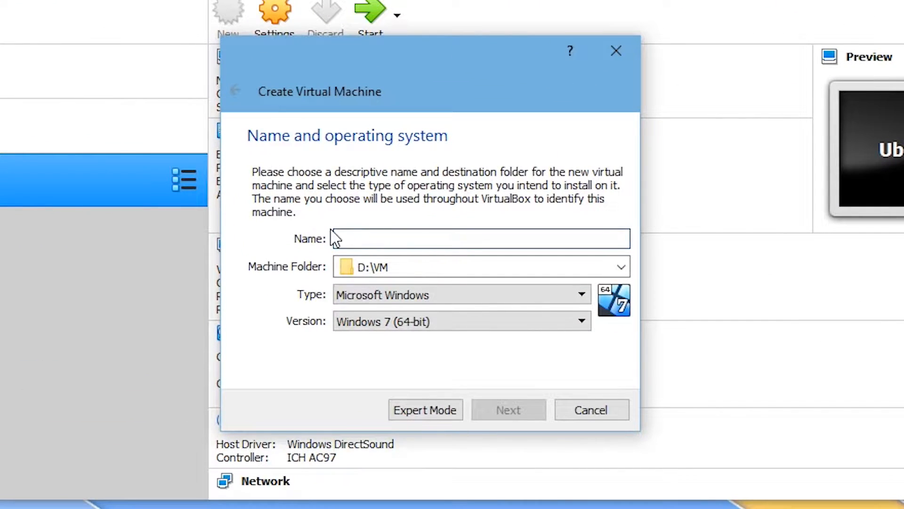
text(Sel)
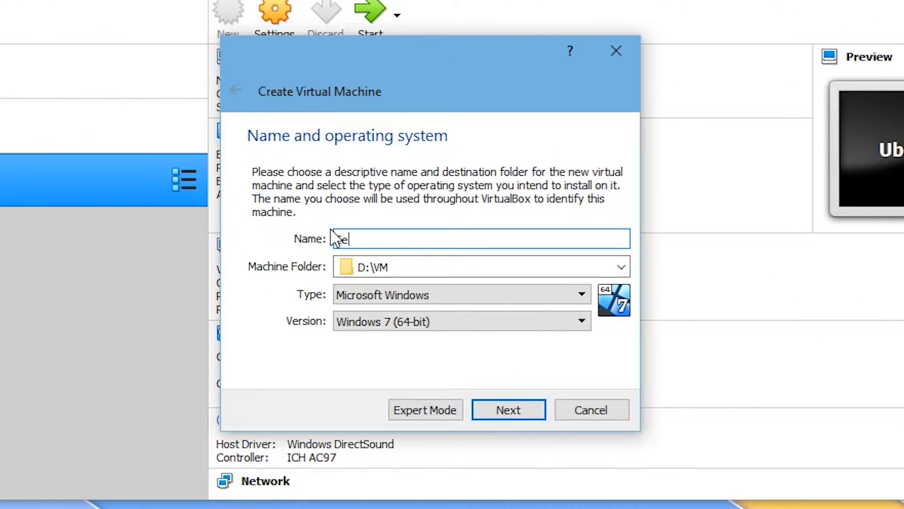
text(mentary)
click(340, 298)
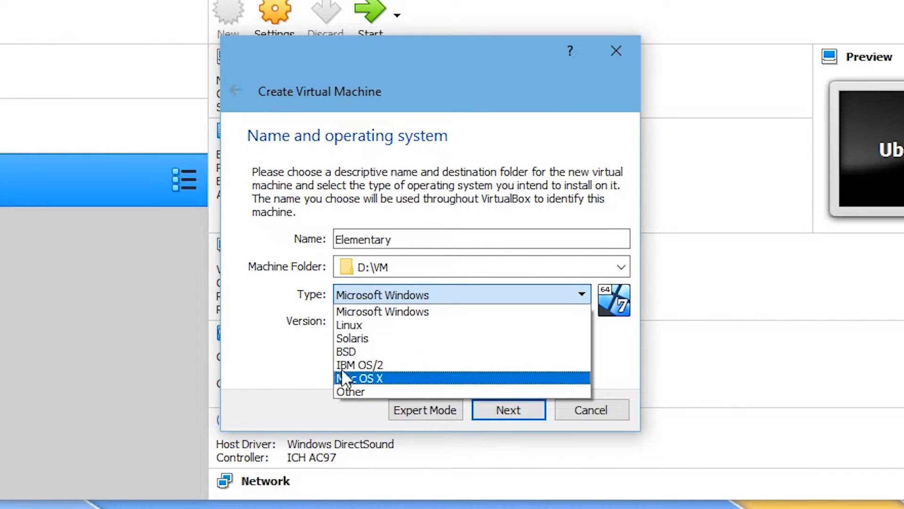
click(348, 325)
click(351, 322)
scroll(379, 398, down, 2)
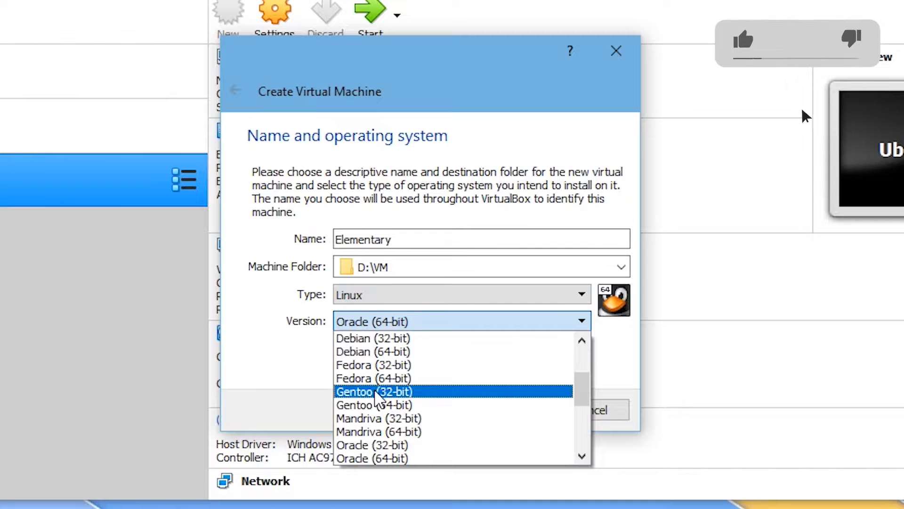
scroll(376, 398, down, 3)
click(375, 401)
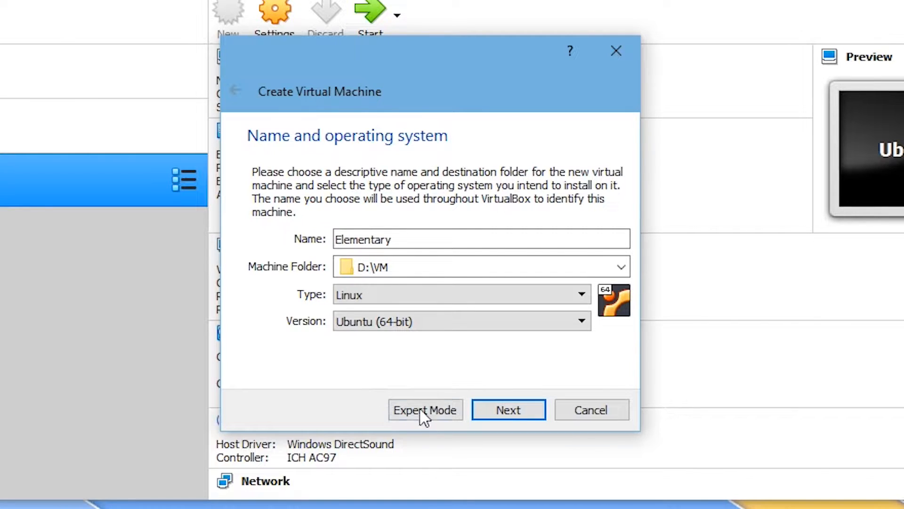
- Give the machine 4096 MB of memory and advance to the hard disk step
click(517, 411)
drag(570, 241, 559, 232)
text(4024)
double_click(559, 232)
text(4096)
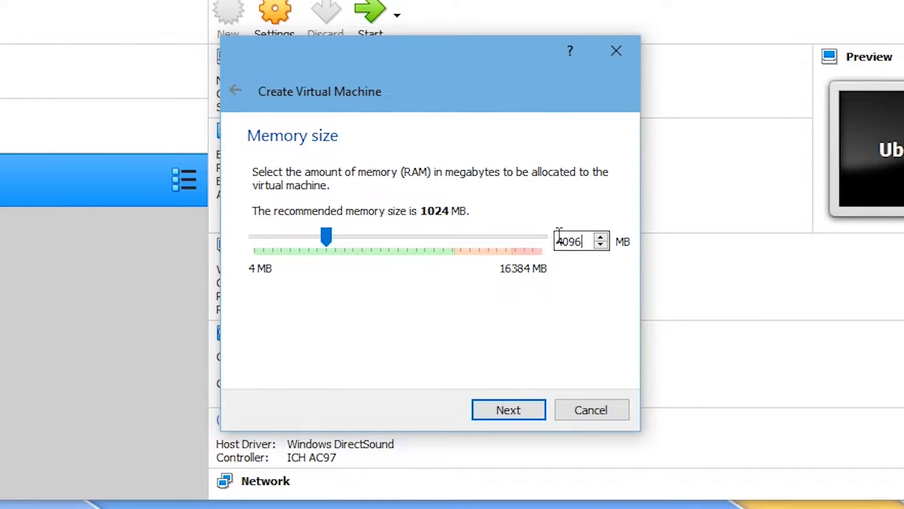
click(498, 414)
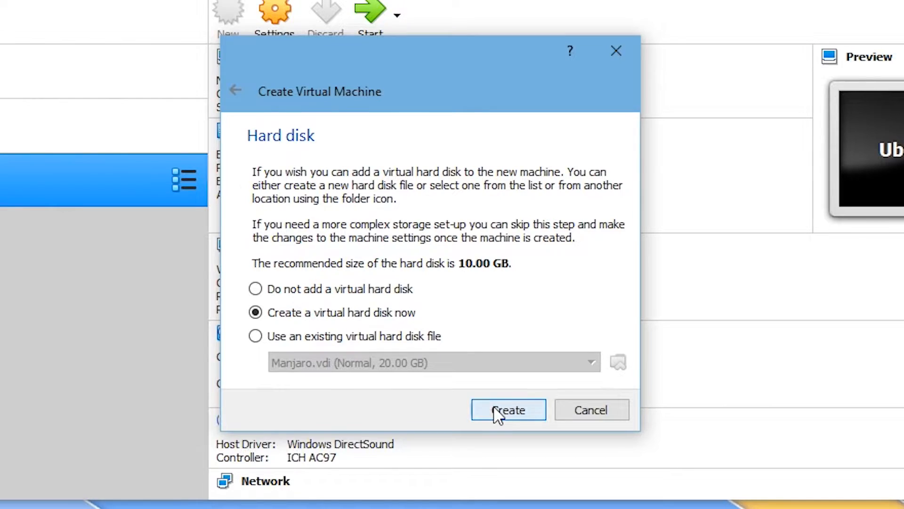
- Create a dynamically allocated 50 GB VDI disk, Elementary.vdi, completing the Elementary machine
click(499, 414)
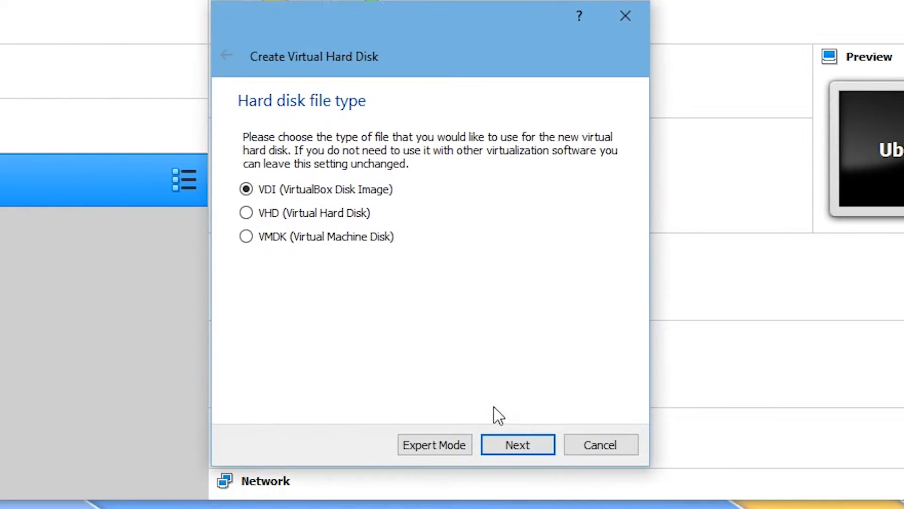
click(504, 444)
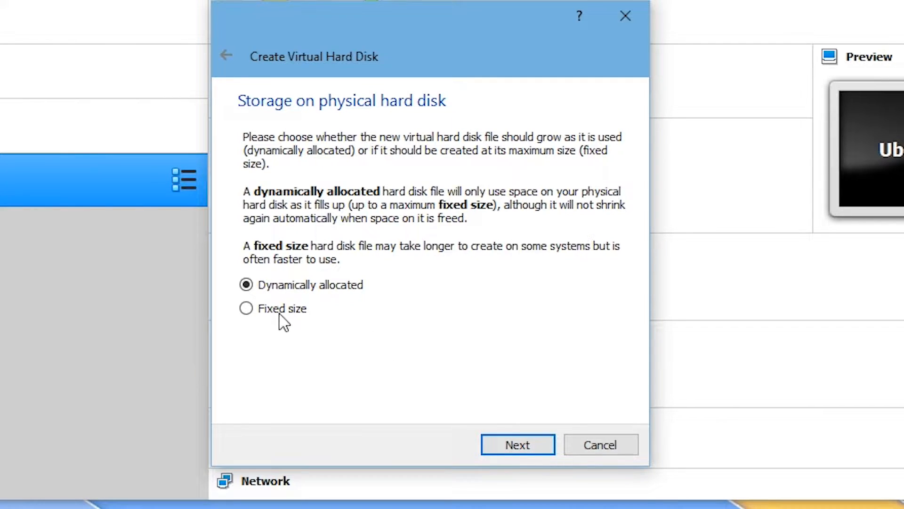
click(516, 451)
click(549, 250)
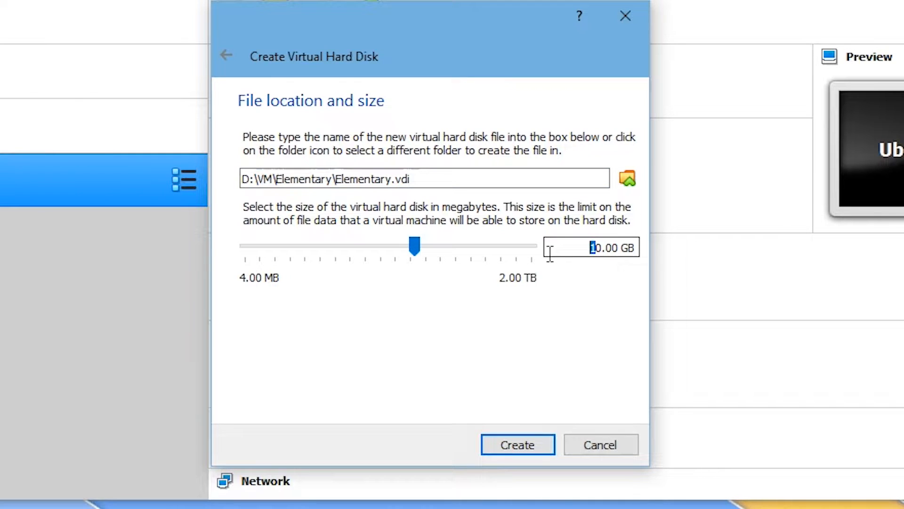
text(5)
click(506, 437)
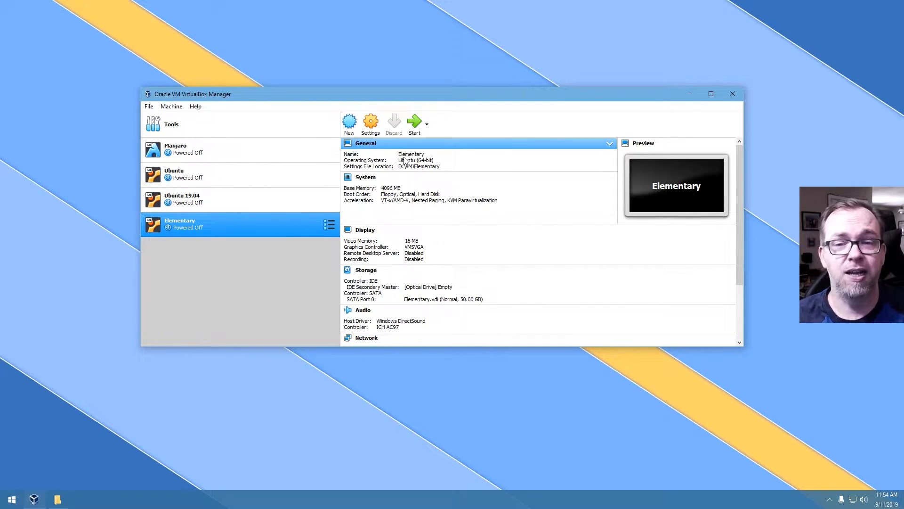
- Open Elementary's settings and give the machine 4 processors
click(371, 123)
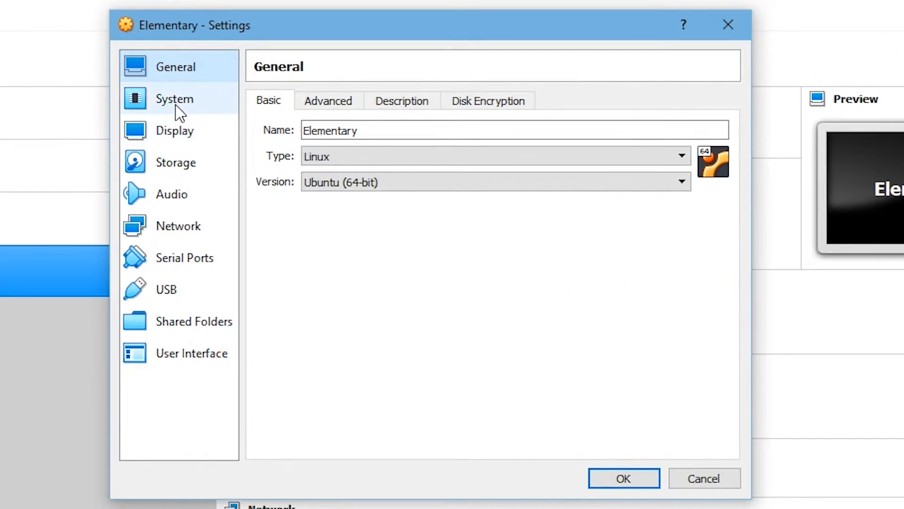
click(317, 144)
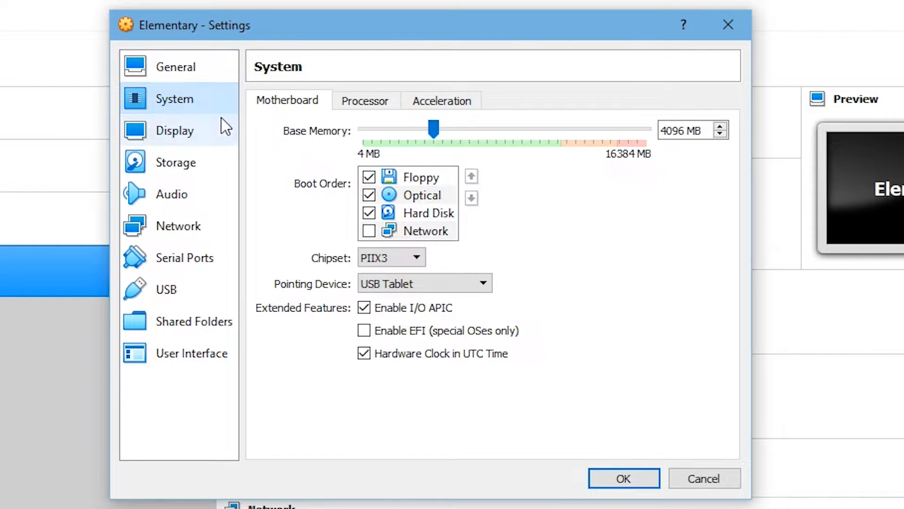
click(168, 78)
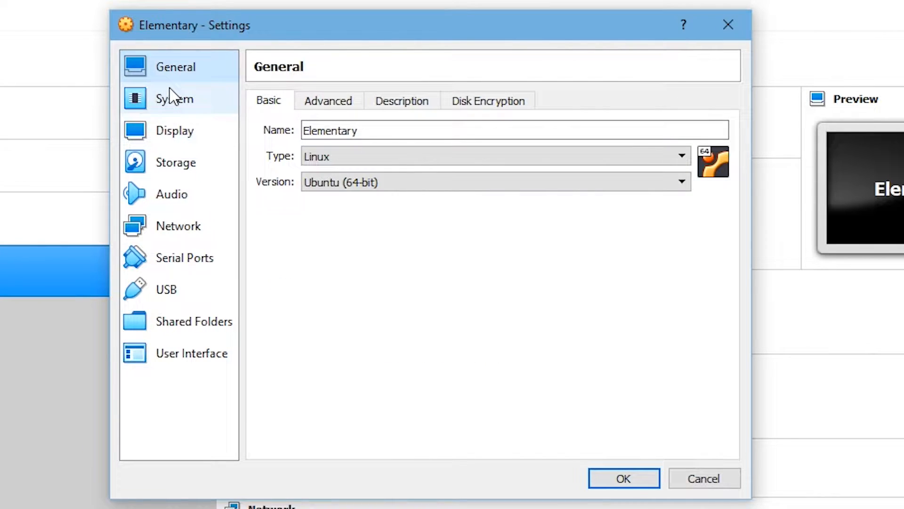
click(170, 102)
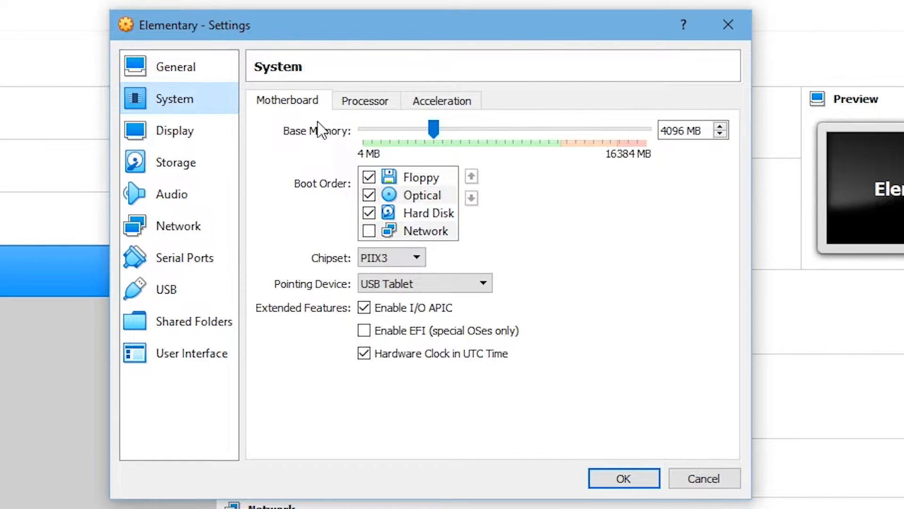
click(344, 107)
drag(361, 130, 446, 135)
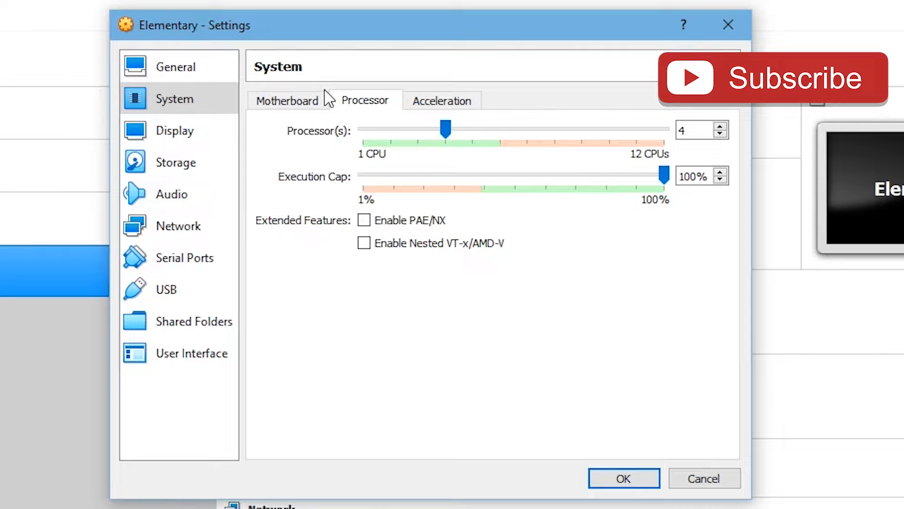
- Set video memory to 128 MB, use the VBoxVGA controller, and enable 3D acceleration
click(188, 142)
drag(398, 129, 785, 147)
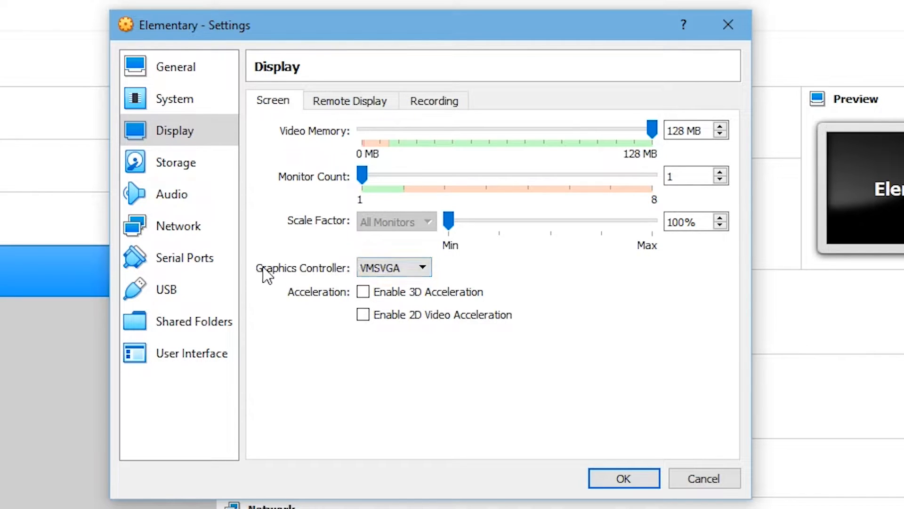
click(369, 269)
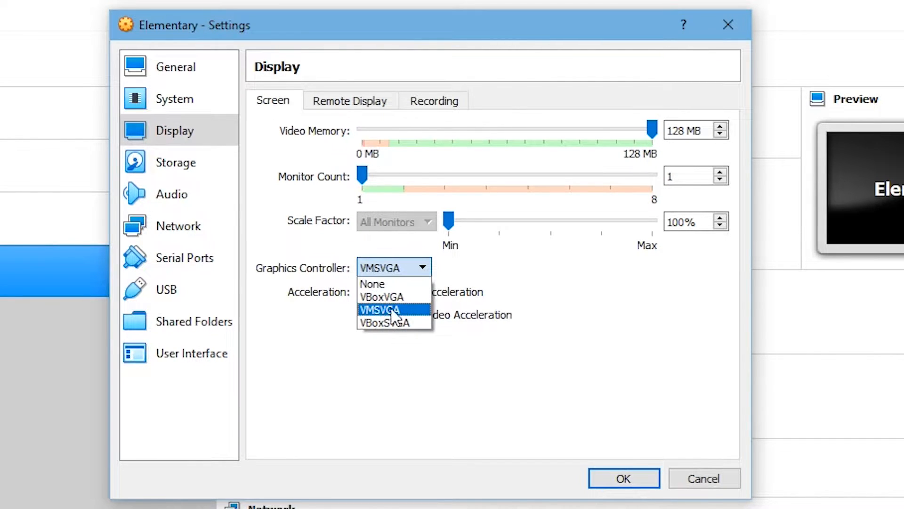
click(360, 298)
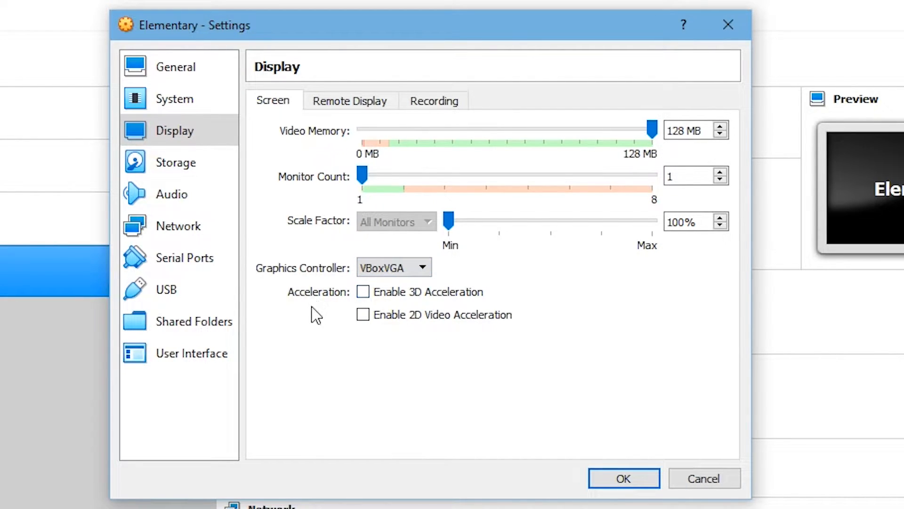
click(364, 295)
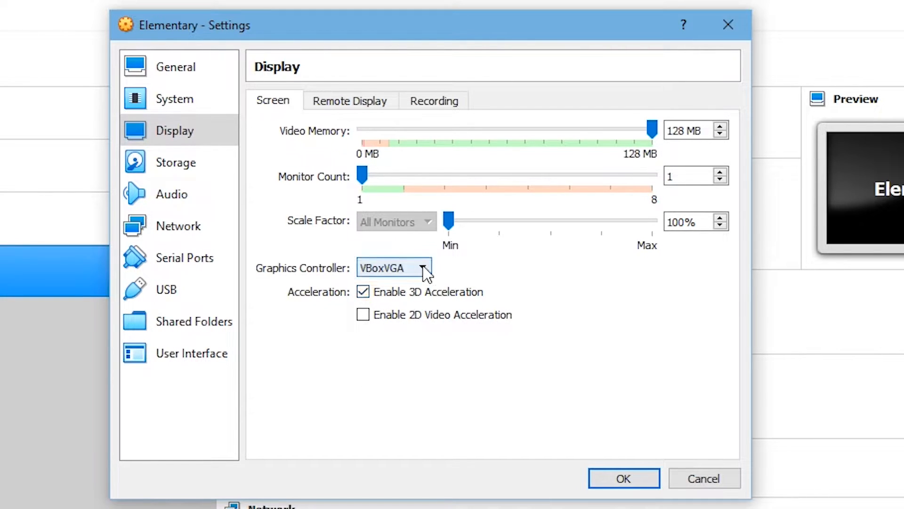
click(183, 172)
click(292, 150)
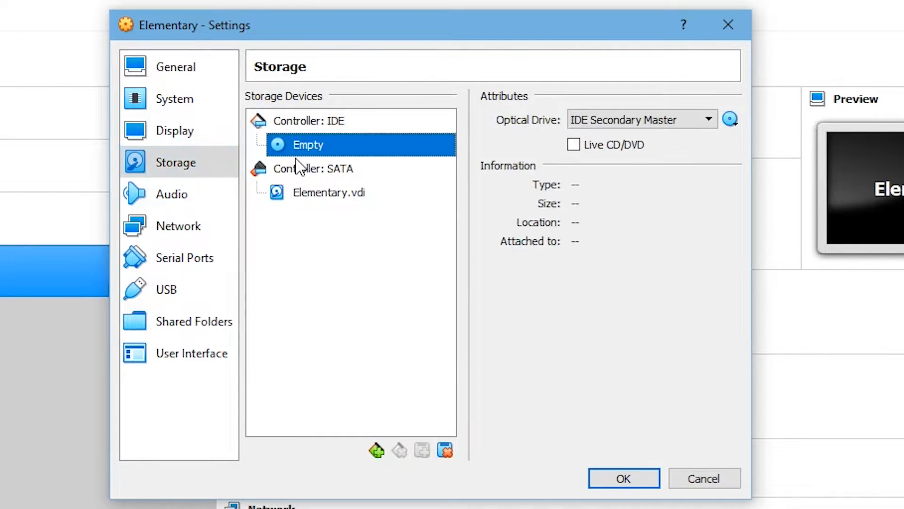
- Load elementaryos-5.0-stable.20181016.iso into the optical drive, set networking to Bridged Adapter, and save
click(738, 120)
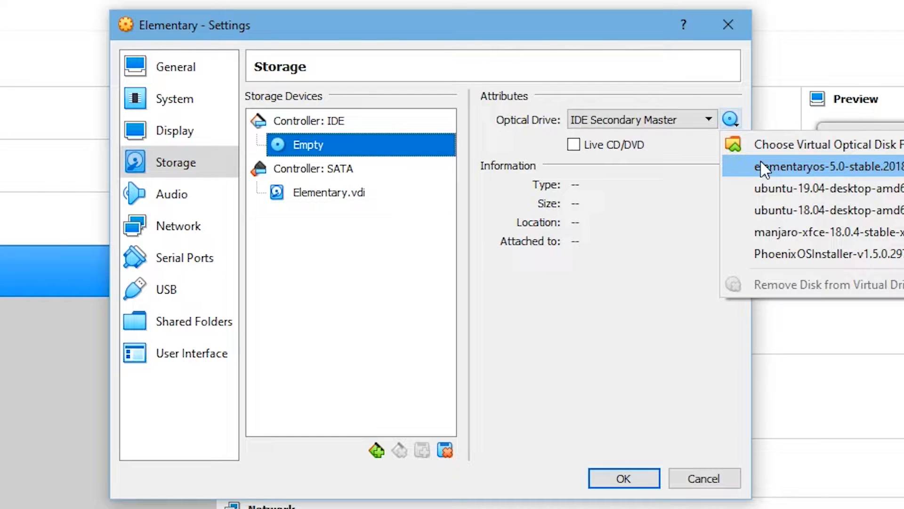
click(754, 166)
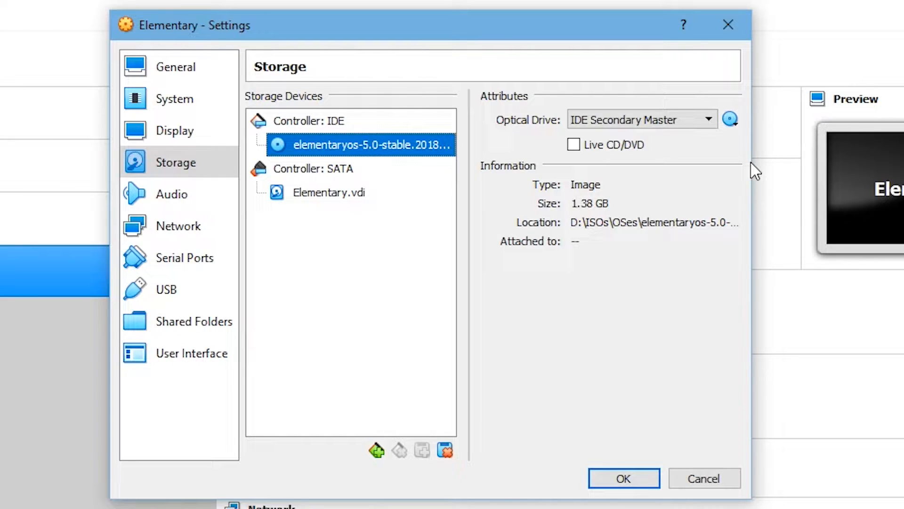
click(178, 207)
click(180, 235)
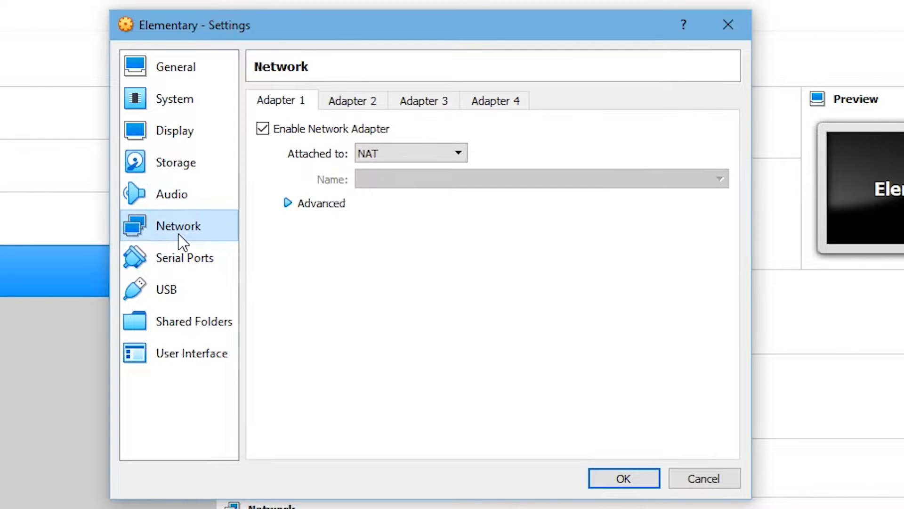
click(368, 159)
click(377, 206)
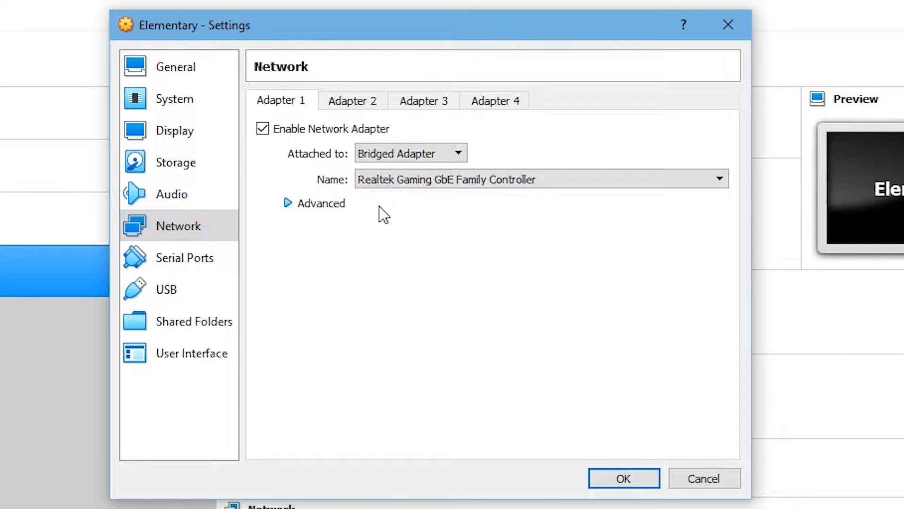
click(617, 479)
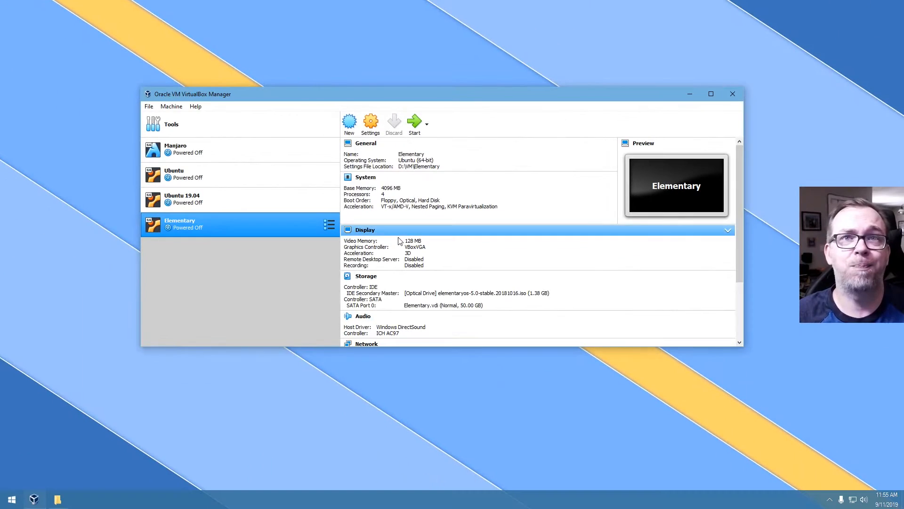
- Start the Elementary machine and boot to the installer's Welcome page
click(415, 123)
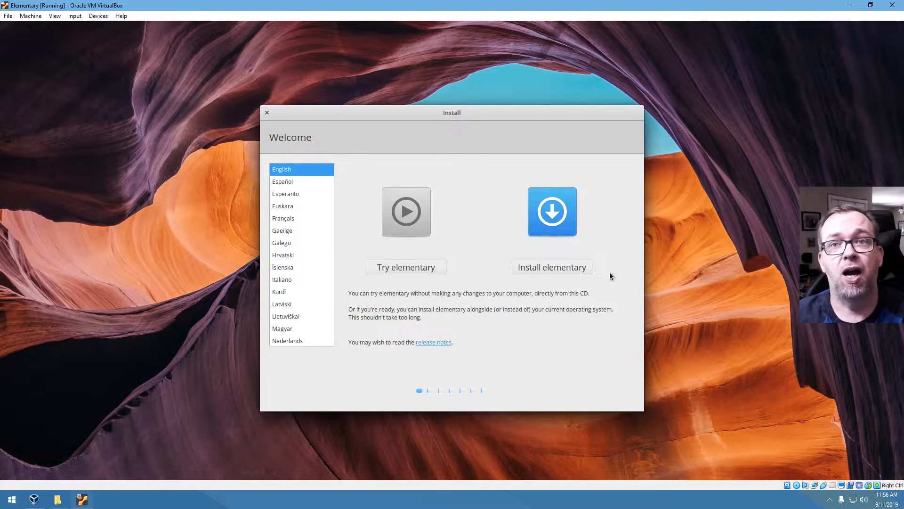
- Install elementary with English (US) keyboard, third-party software included, and Erase disk selected
click(553, 267)
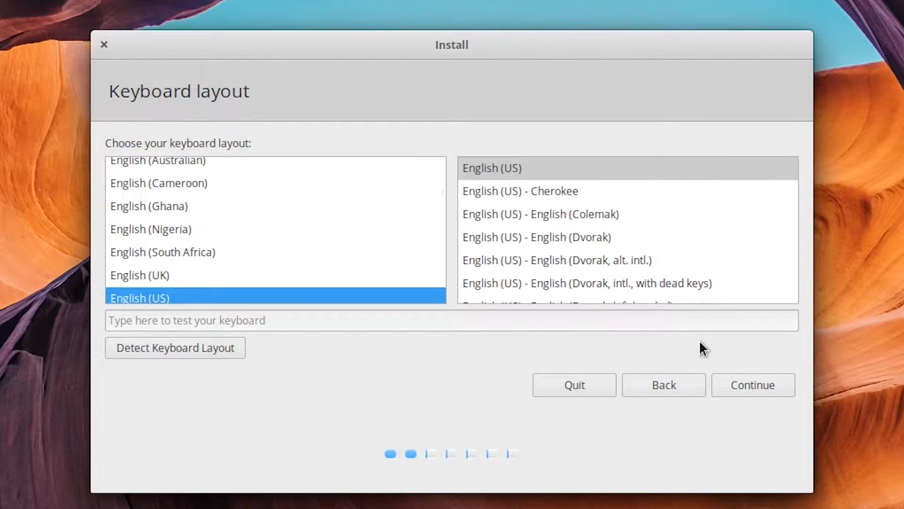
click(736, 386)
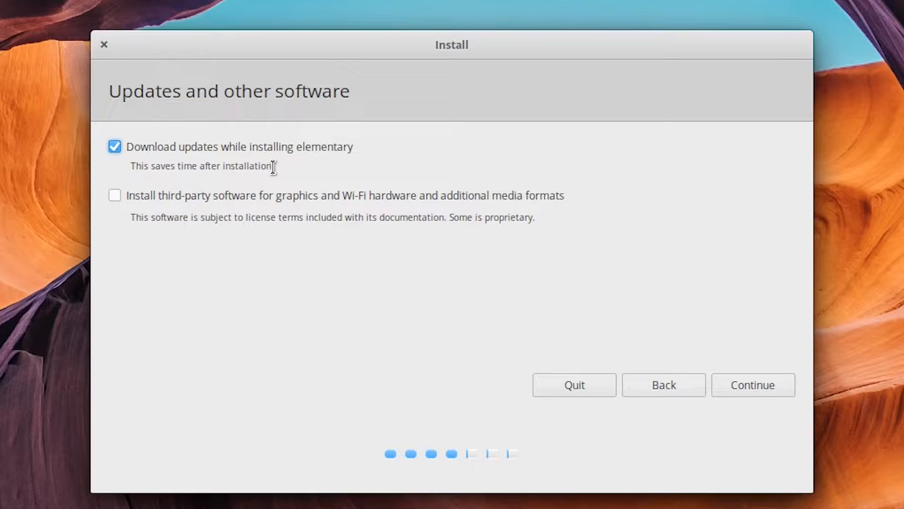
click(146, 196)
click(732, 382)
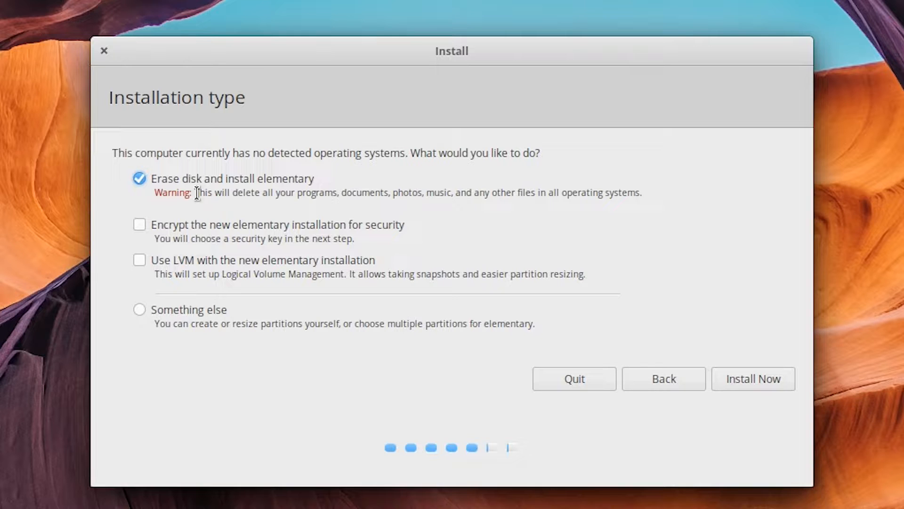
click(732, 378)
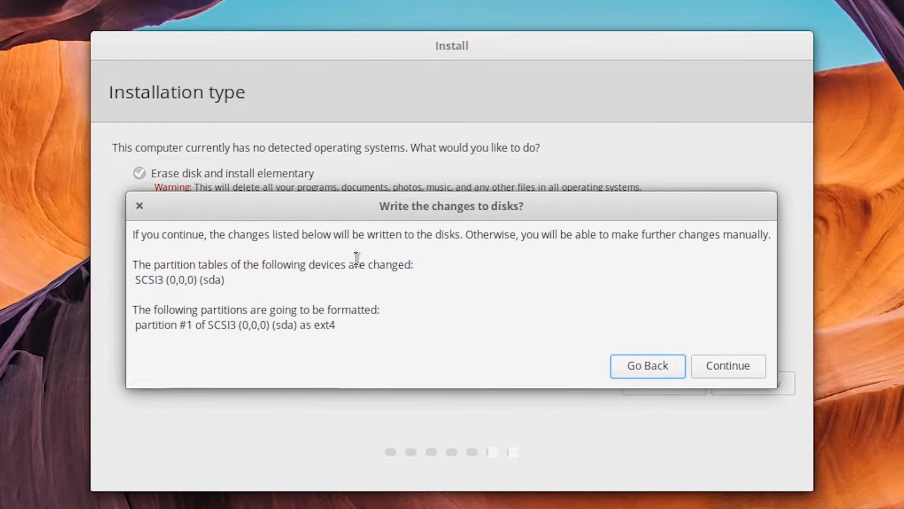
- Confirm writing the disk changes, then set the timezone to Denver on the map
click(746, 366)
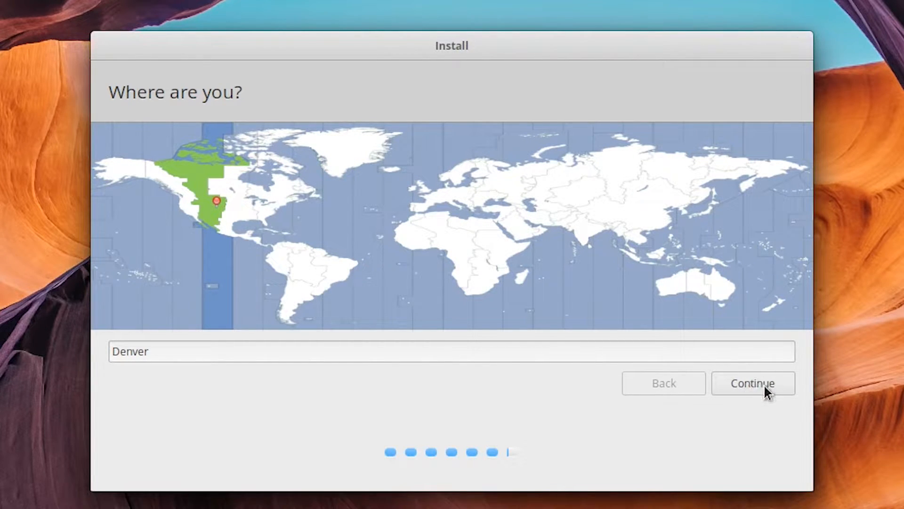
click(251, 213)
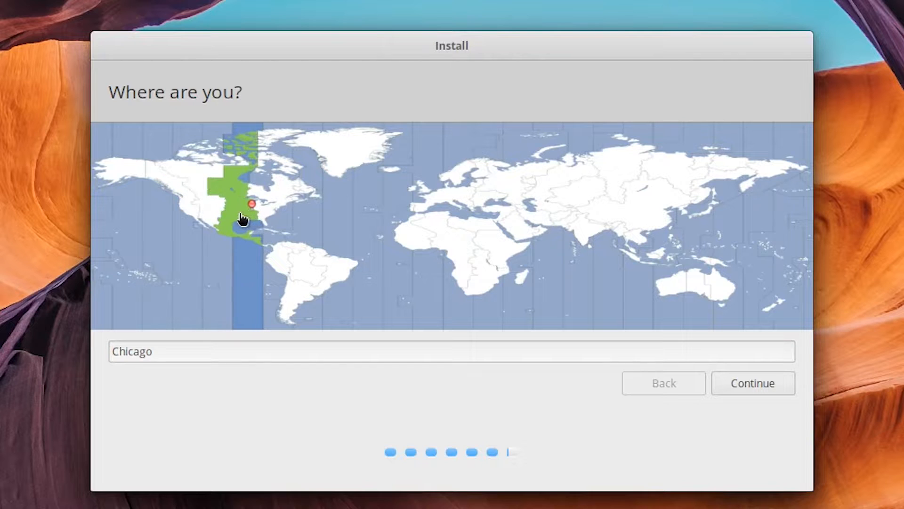
click(193, 207)
click(271, 209)
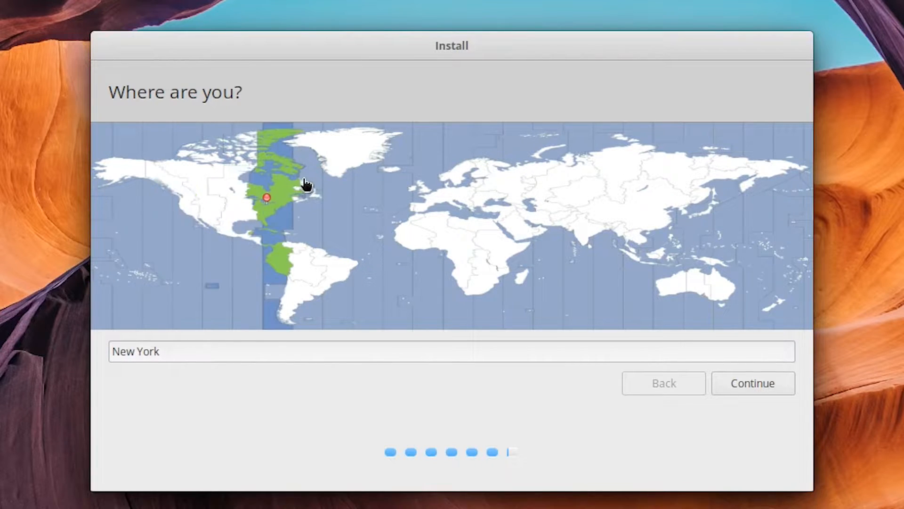
click(326, 163)
click(207, 207)
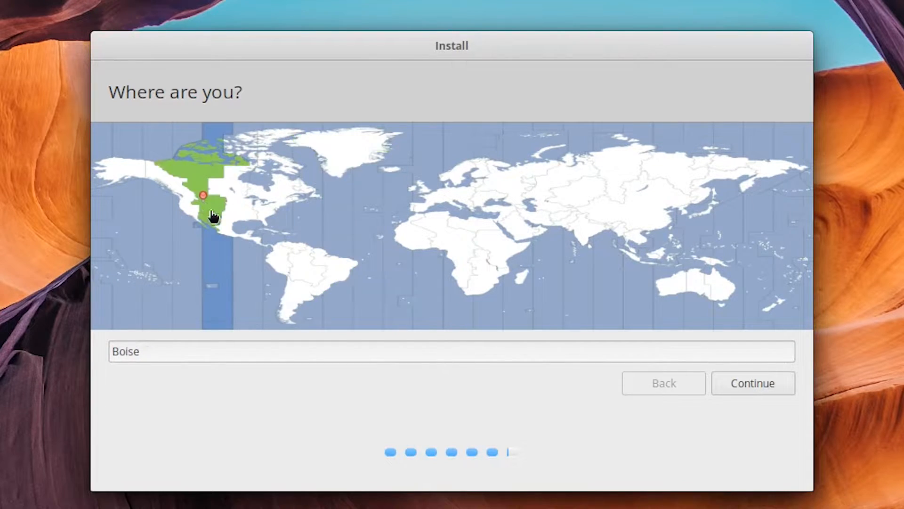
click(211, 207)
- Enter name Elementary, computer name elementary-vb, a confirmed account password, and choose automatic login
click(747, 383)
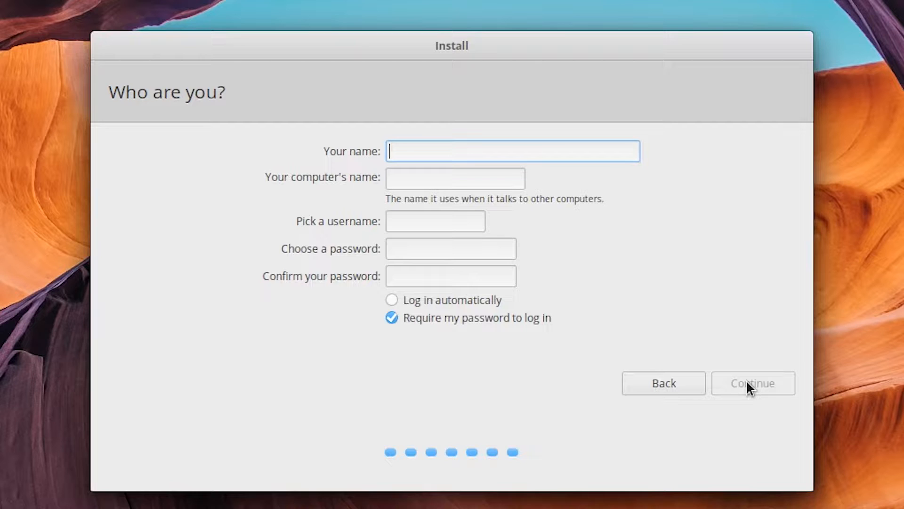
text(Elementary)
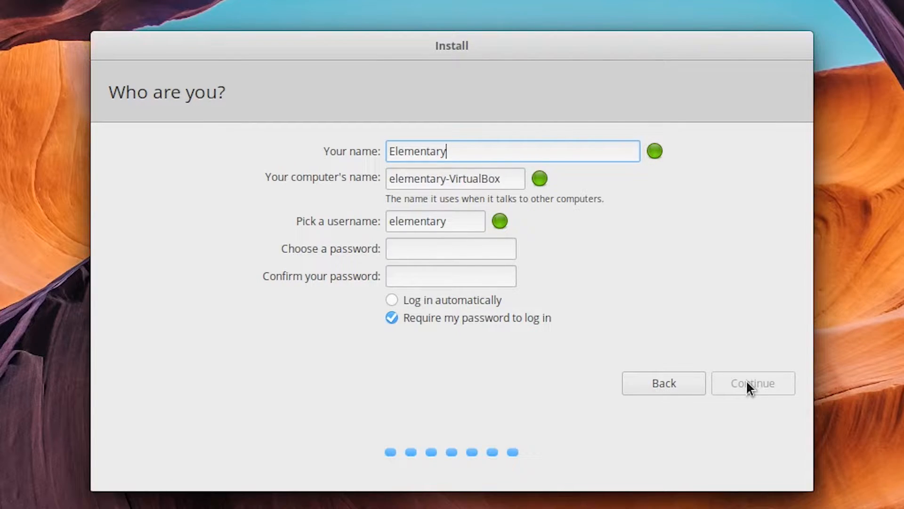
key(Tab)
key(End)
key(ctrl+shift+Left)
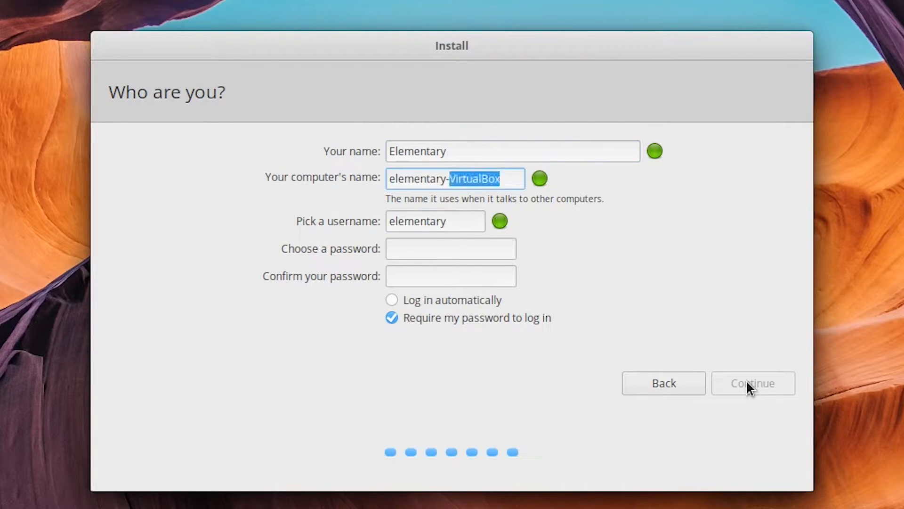
text(vb)
key(Tab)
key(Tab)
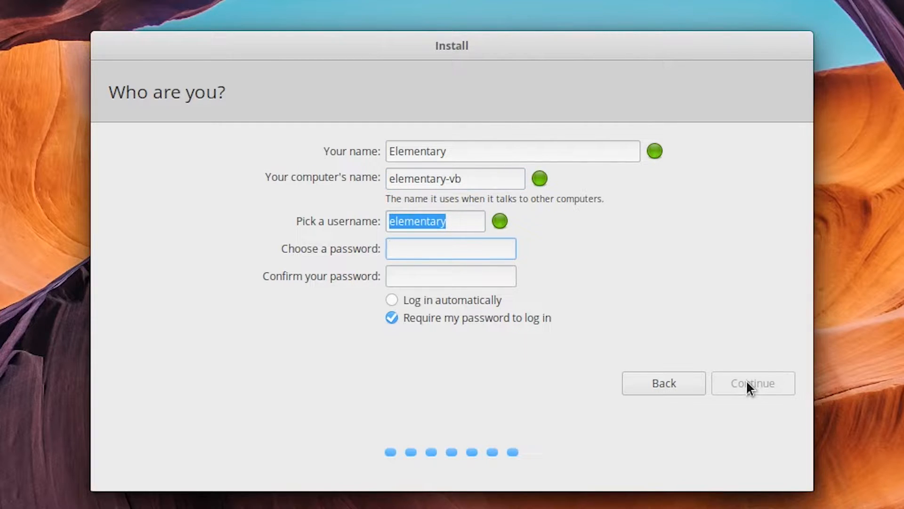
text(testtest)
key(Tab)
text(testtest)
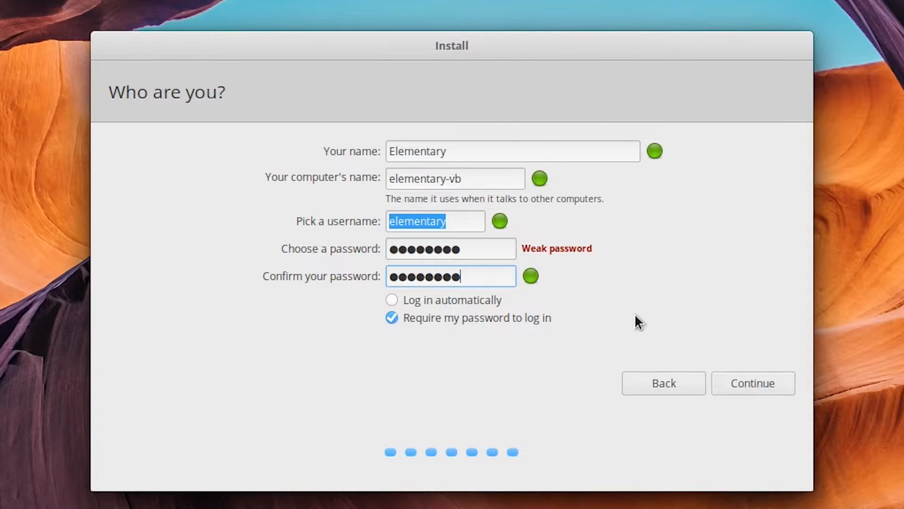
click(439, 301)
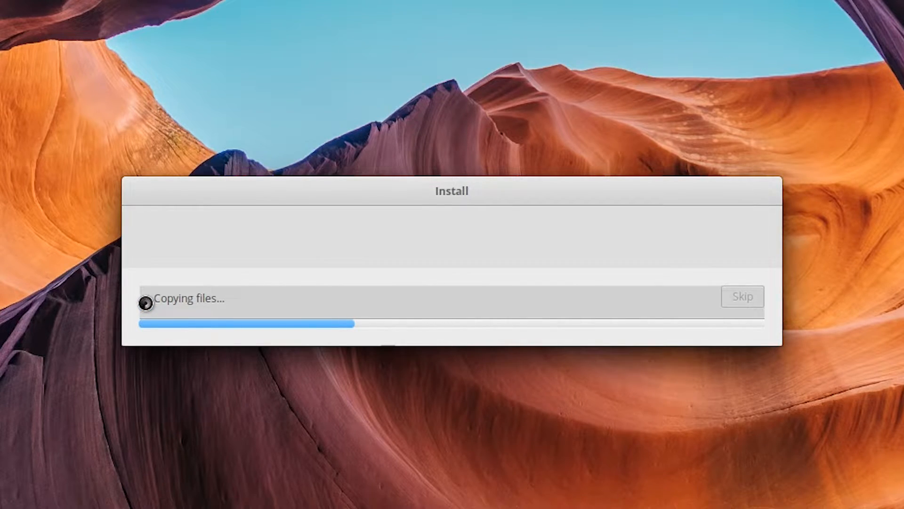
- Expand and collapse the installation log while elementary OS finishes installing
click(146, 300)
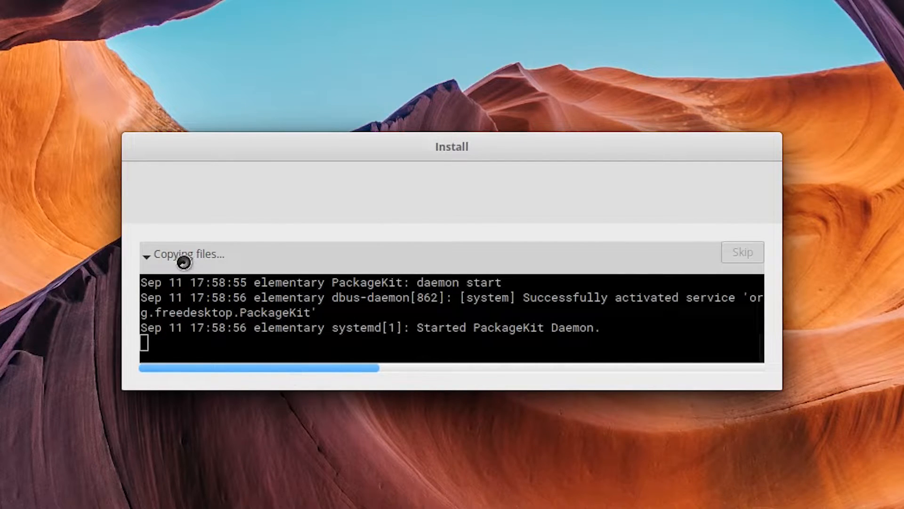
click(147, 256)
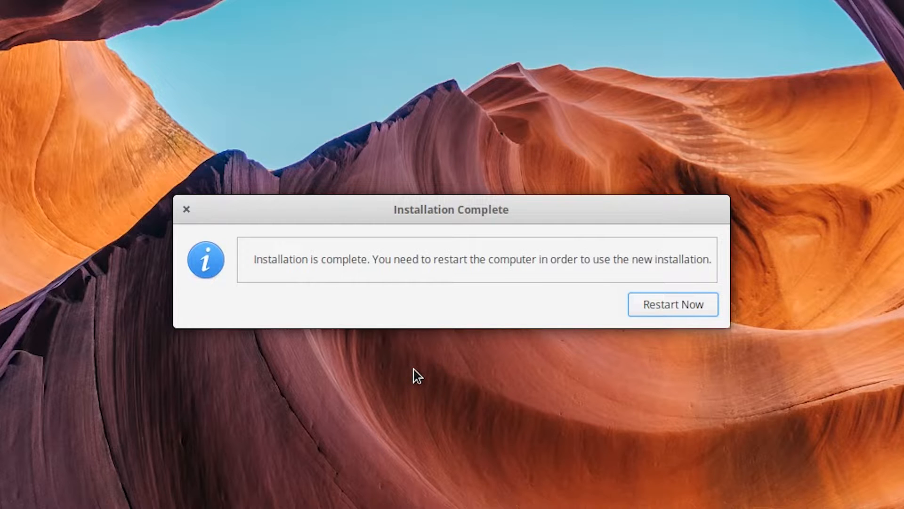
- Restart into the new elementary OS installation and confirm the remove-installation-medium prompt
click(642, 303)
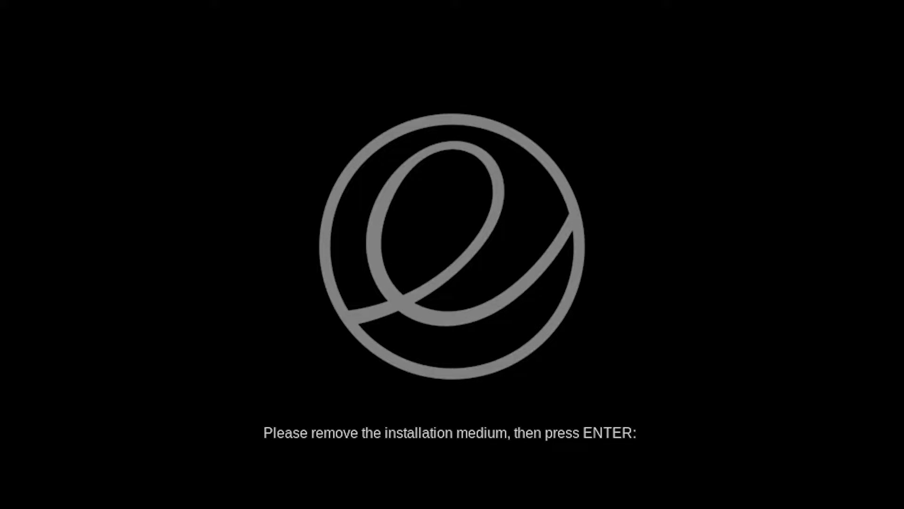
key(Return)
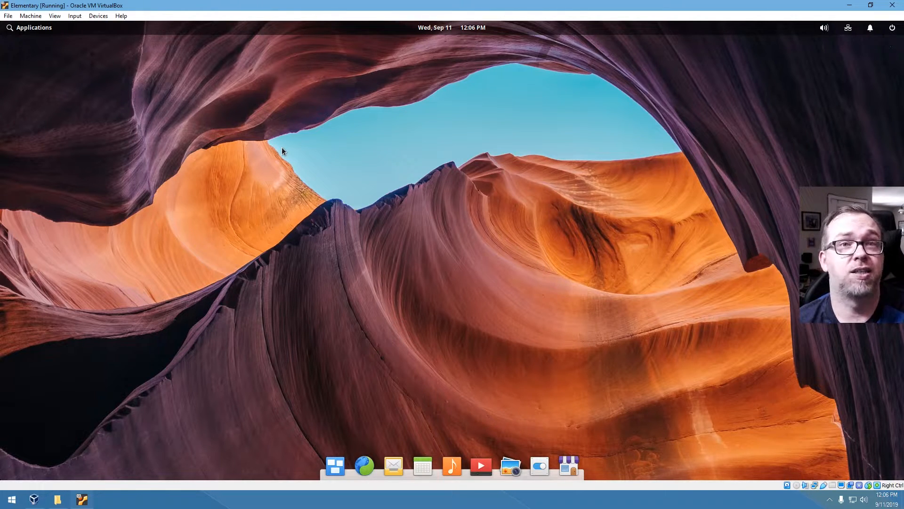
click(32, 28)
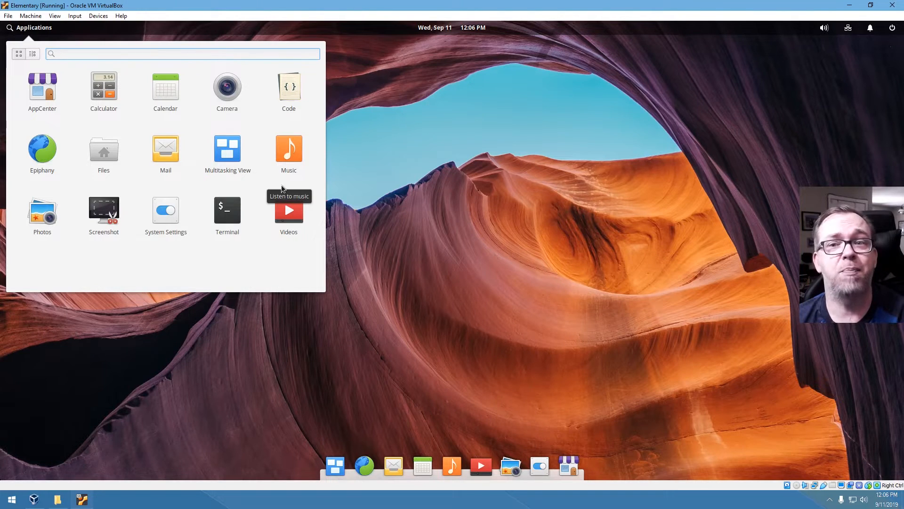
click(507, 278)
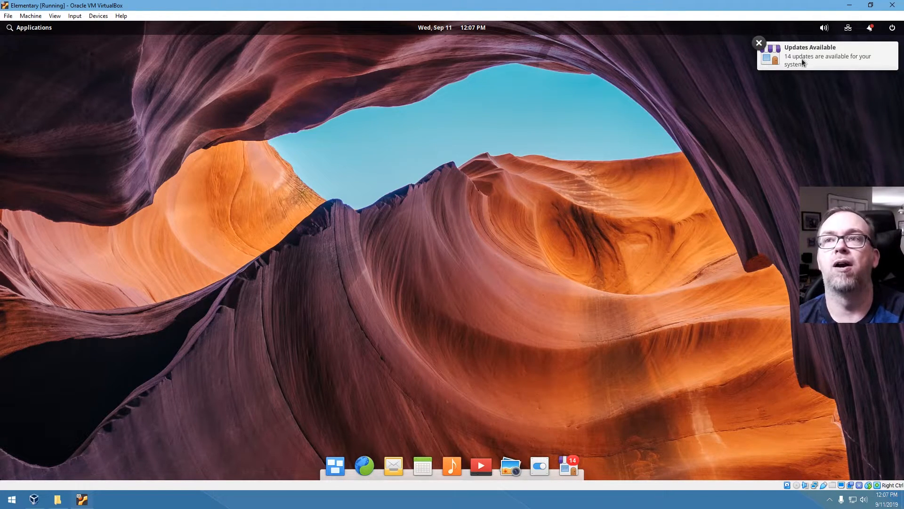
- Install all 14 available AppCenter updates, authorizing with the account password
click(801, 58)
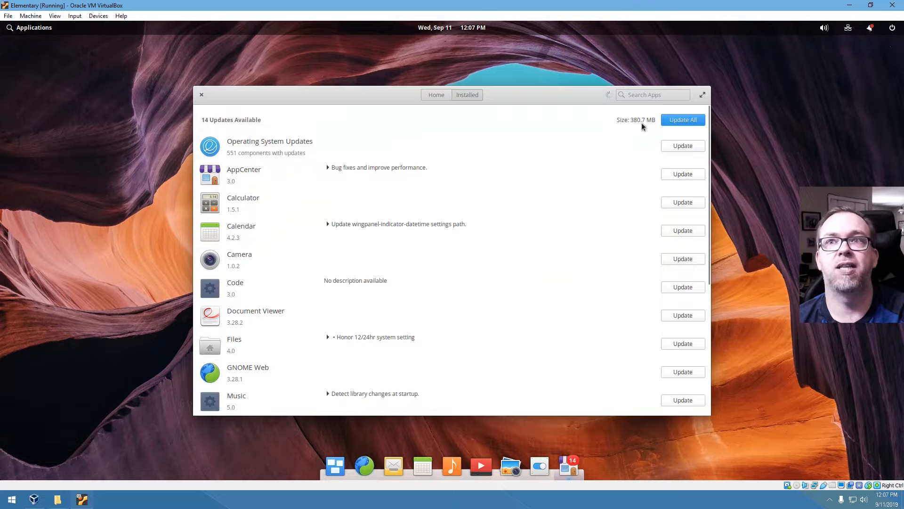
click(675, 120)
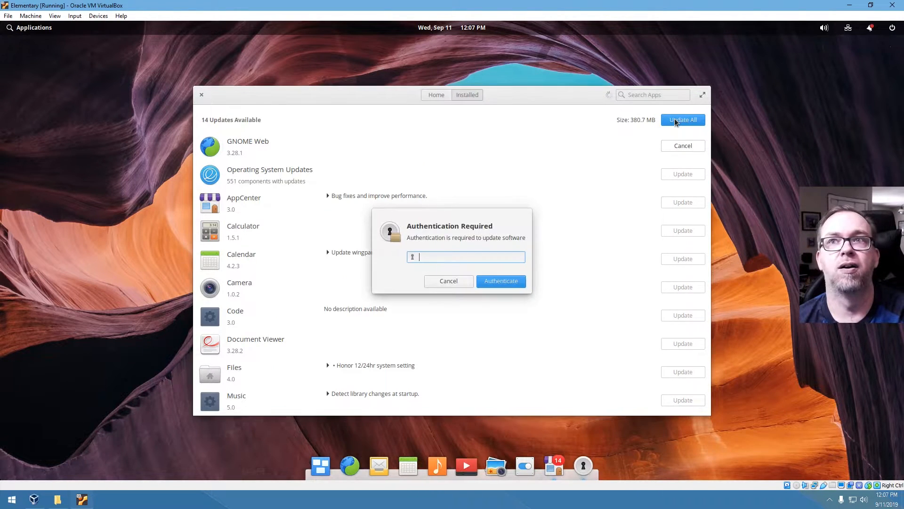
text(*******)
key(Return)
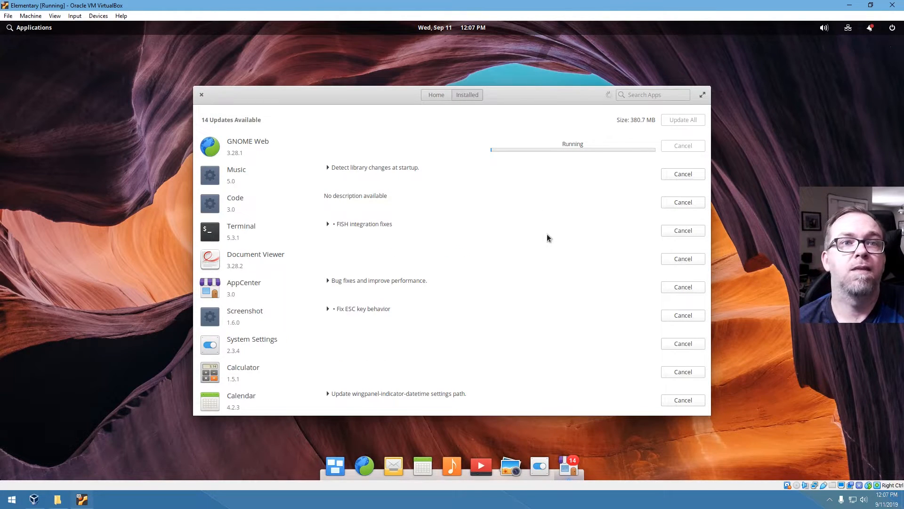
scroll(547, 242, down, 5)
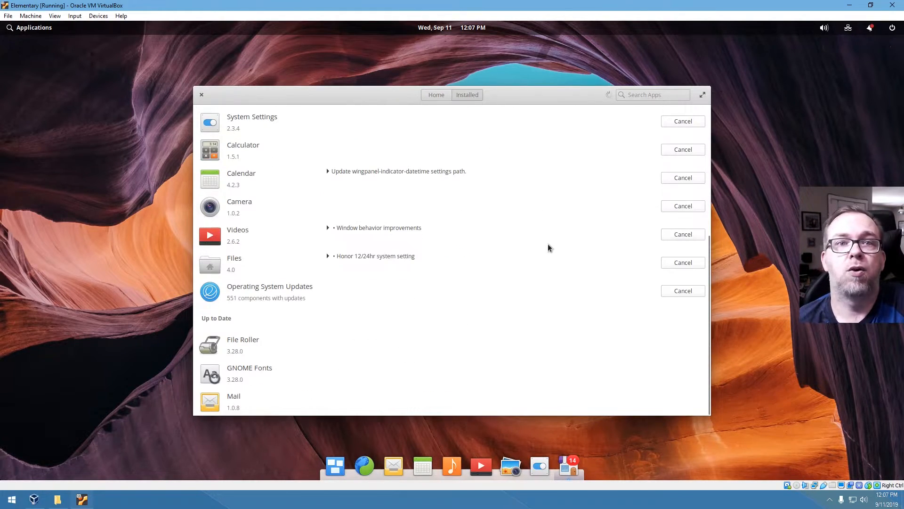
scroll(547, 244, up, 5)
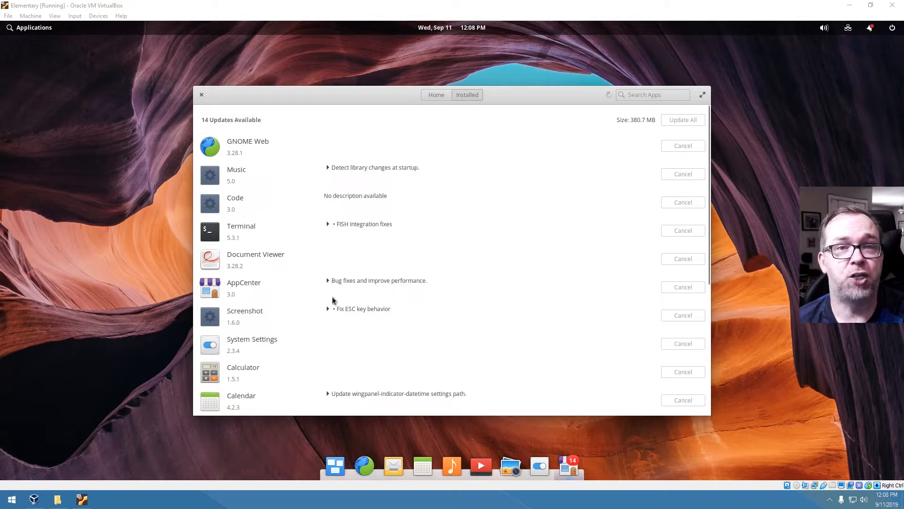
- Expand the Videos, Calendar and Screenshot update notes, then close AppCenter once updates finish
scroll(363, 338, down, 5)
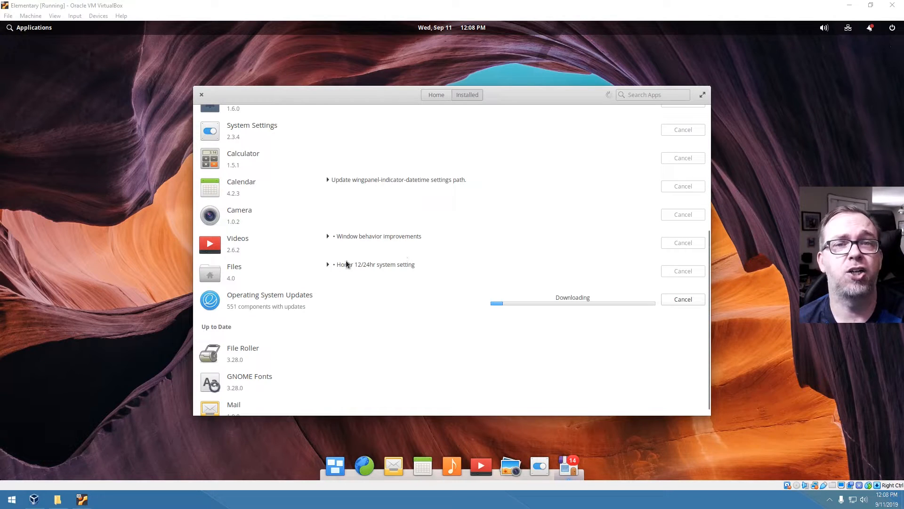
click(328, 238)
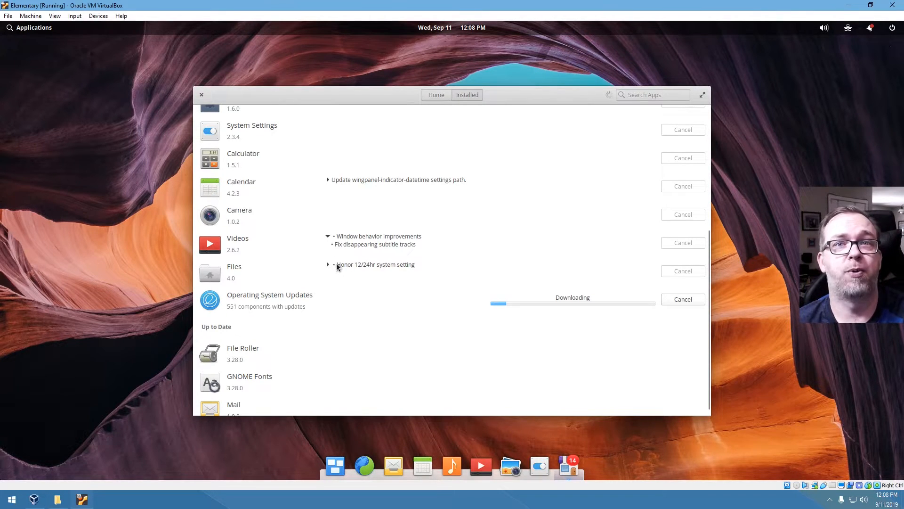
click(327, 180)
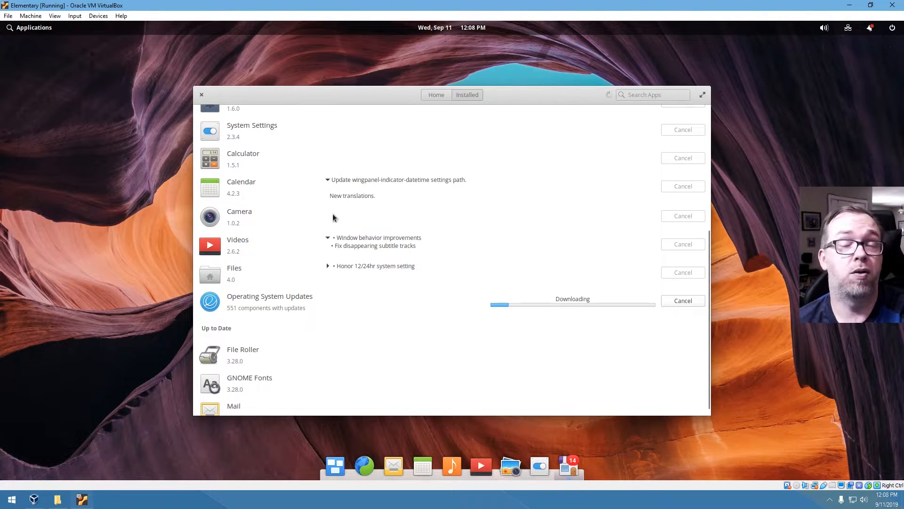
scroll(337, 221, up, 3)
click(327, 240)
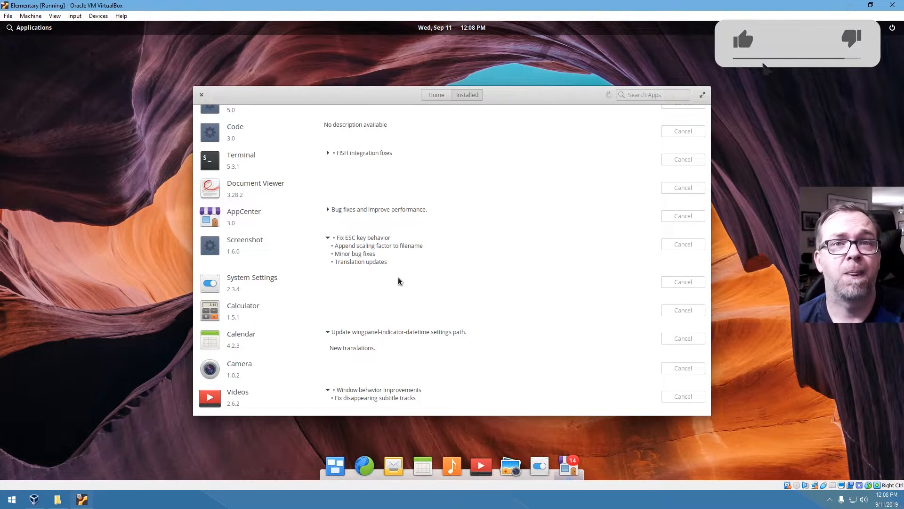
scroll(434, 265, down, 5)
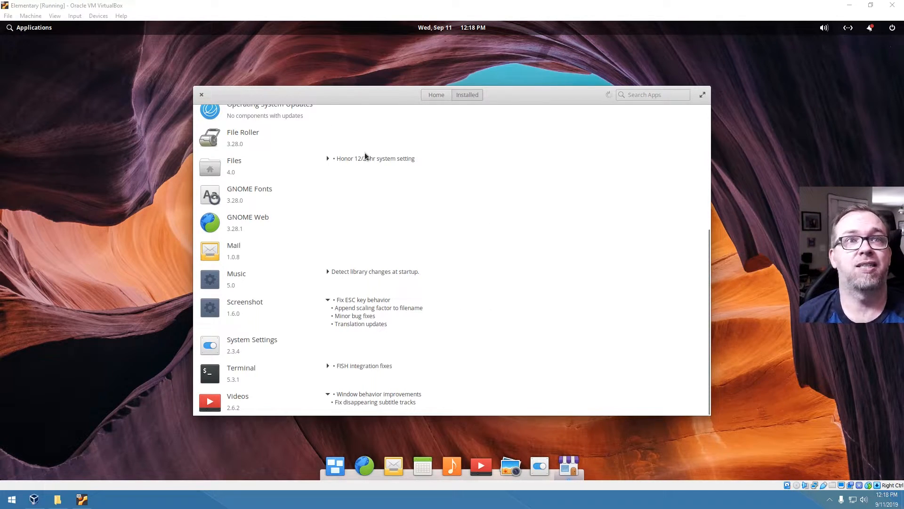
click(201, 94)
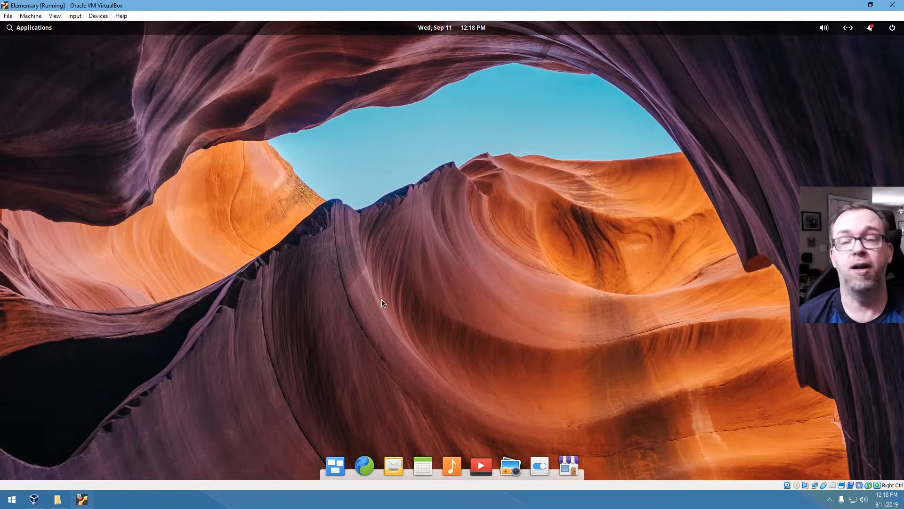
- Try shutting down from the session menu, picking Restart first, then retrying Shut Down
click(890, 29)
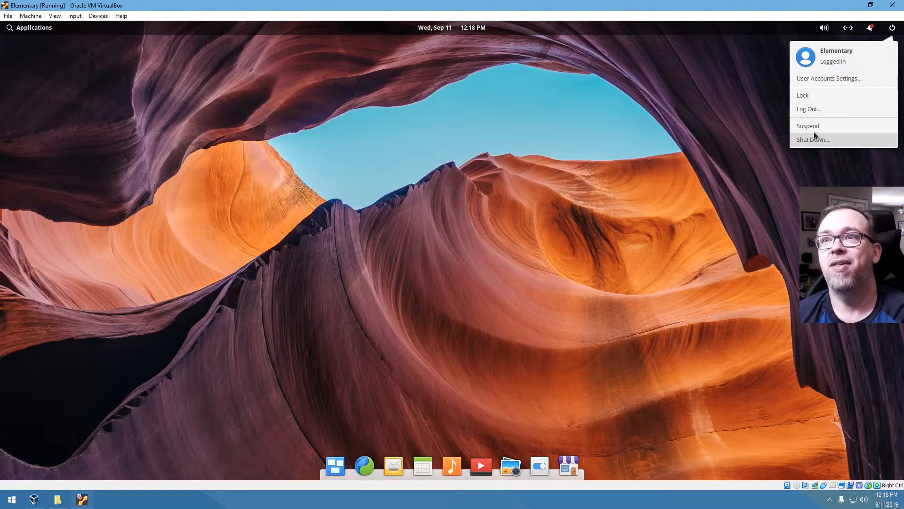
click(627, 203)
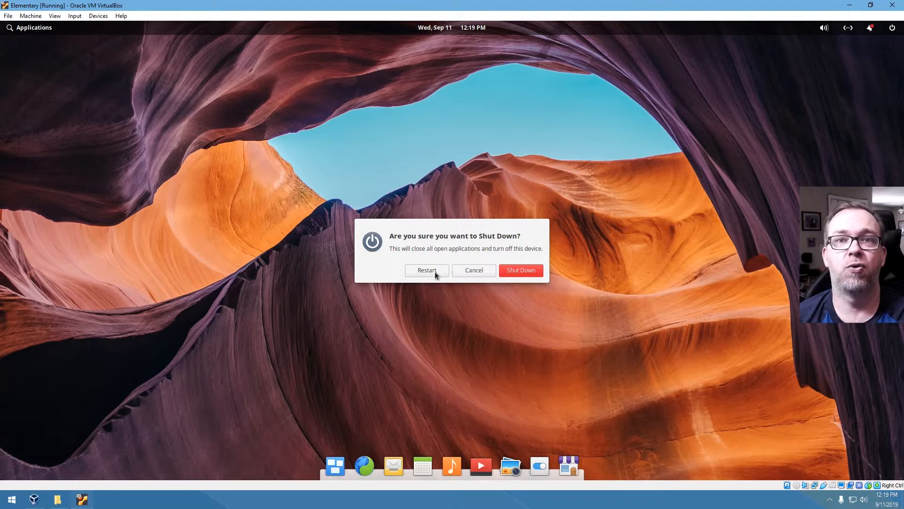
click(434, 272)
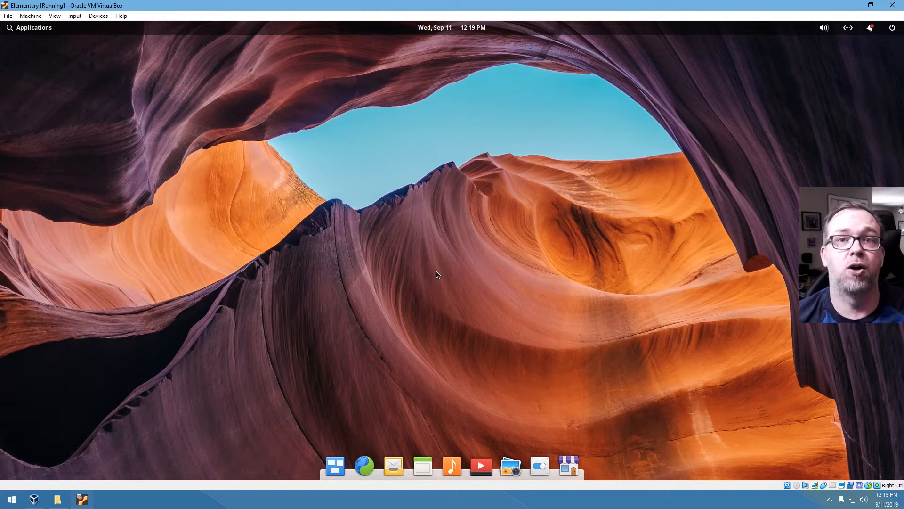
click(890, 29)
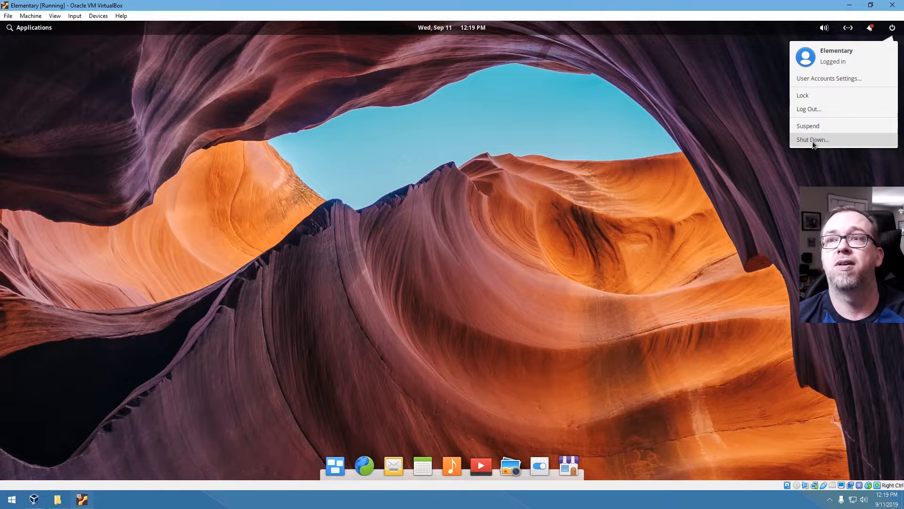
click(424, 273)
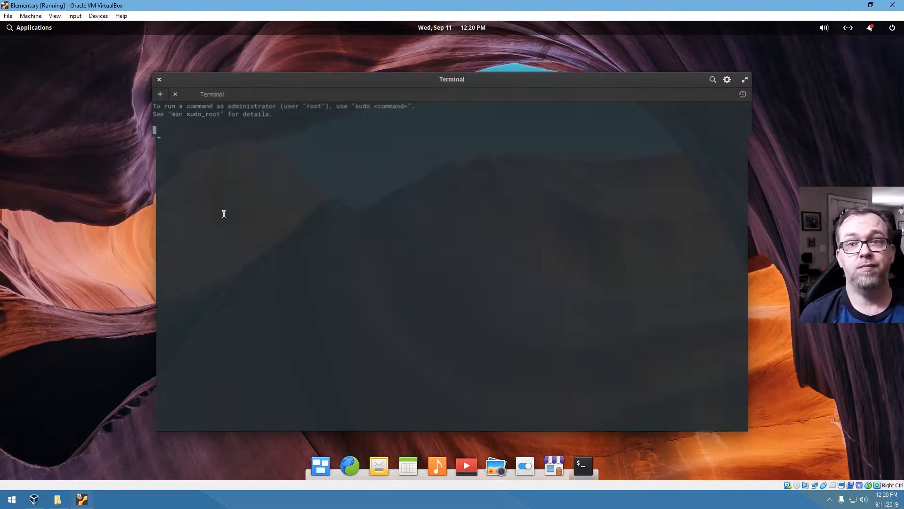
- Run 'sudo shutdown -now', then power off the machine from VirtualBox's close dialog
text(sudo shutdown -now)
key(Return)
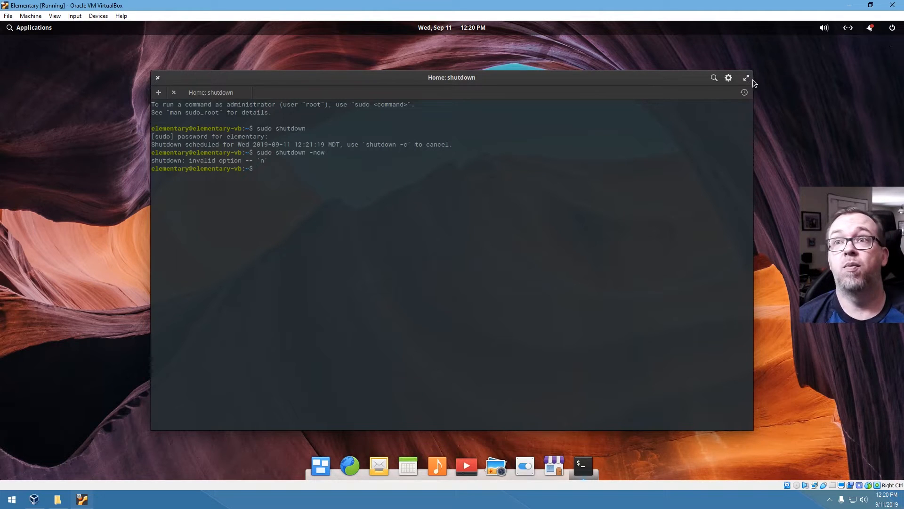
click(892, 5)
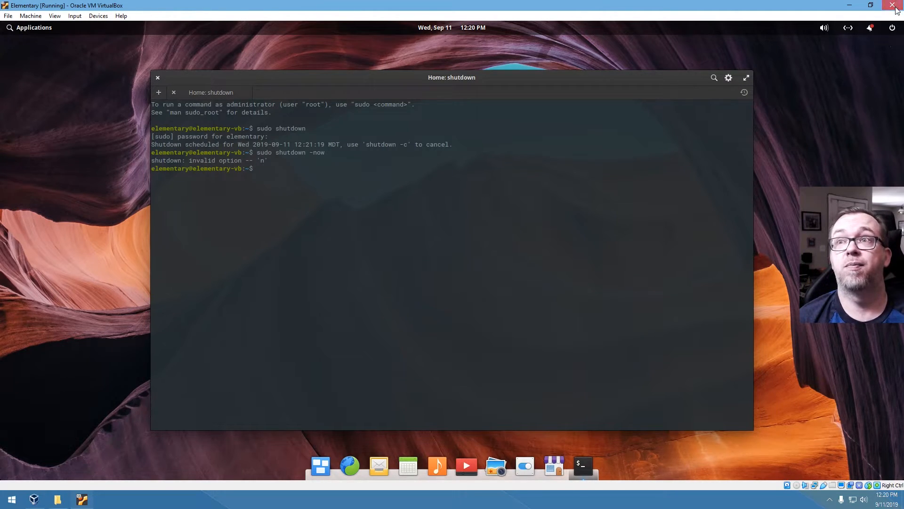
click(470, 257)
click(413, 272)
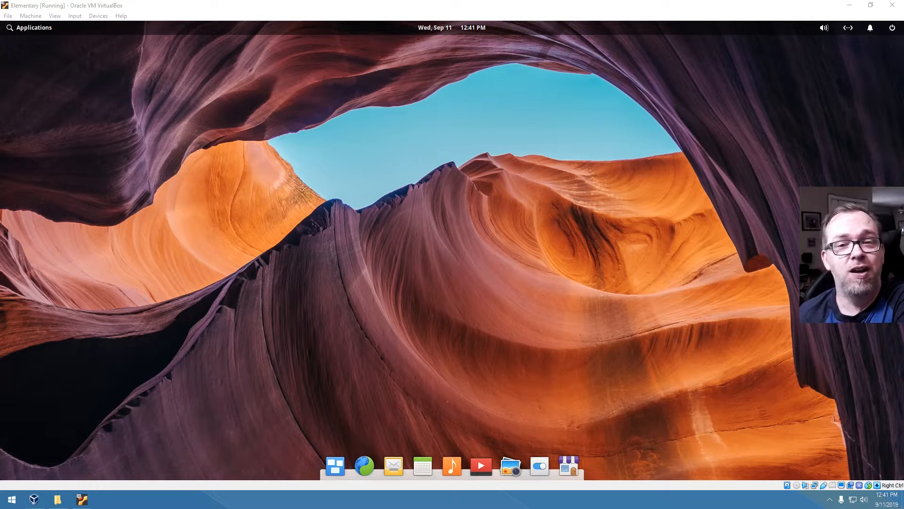
click(330, 467)
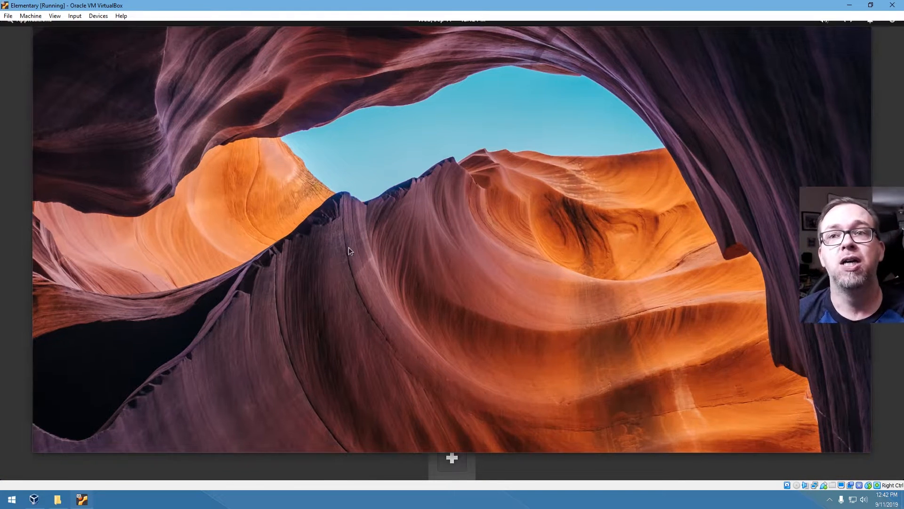
click(349, 247)
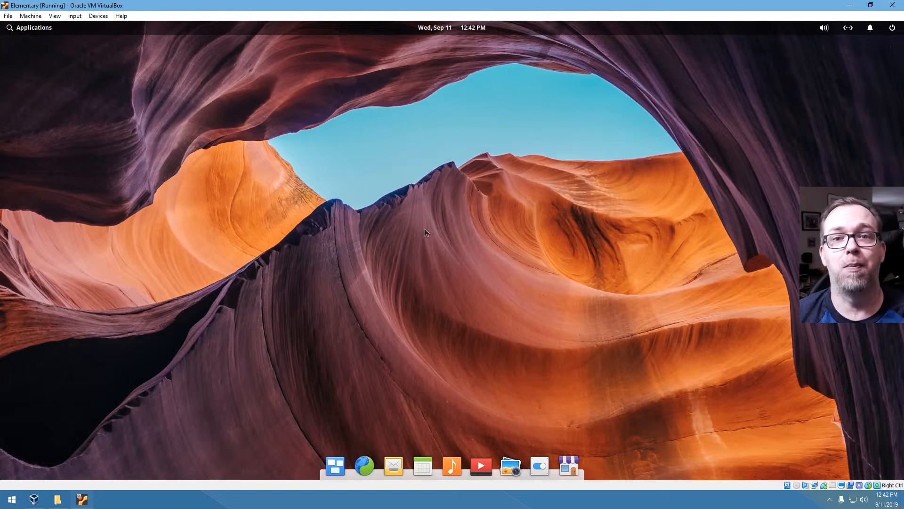
click(332, 465)
click(453, 309)
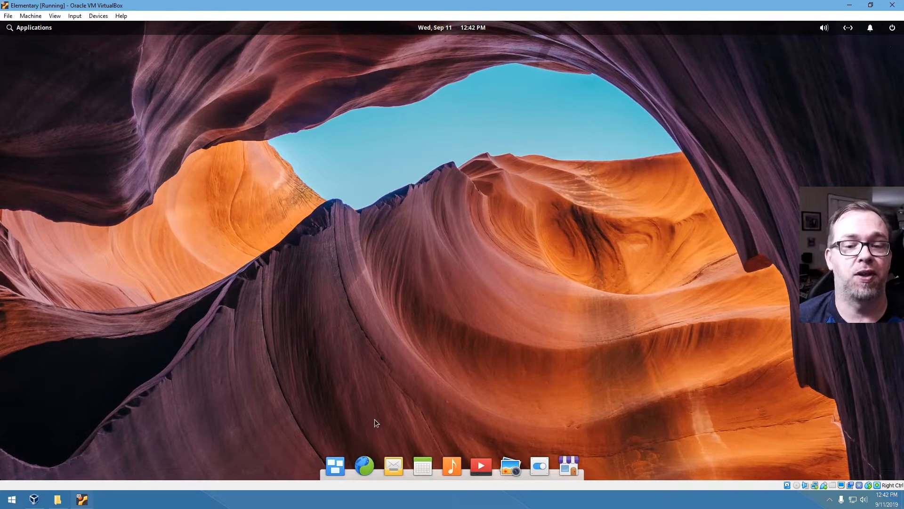
click(360, 468)
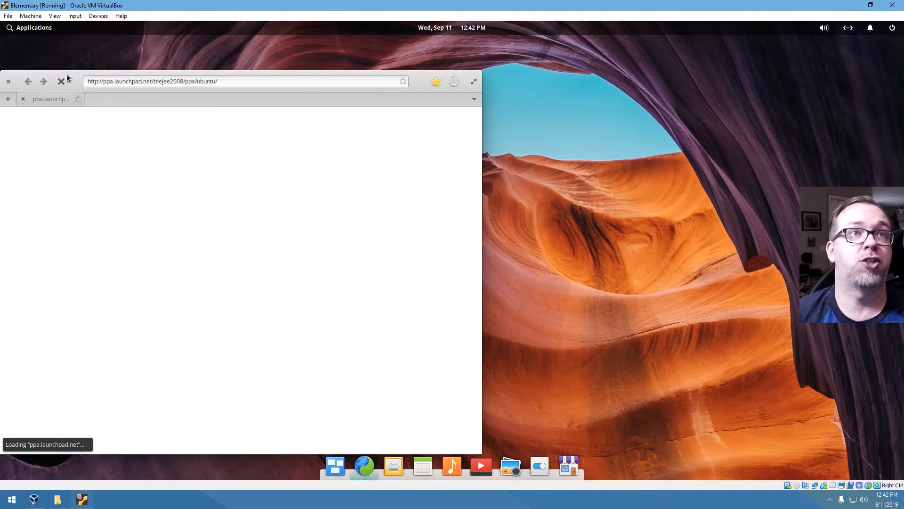
drag(76, 75, 262, 74)
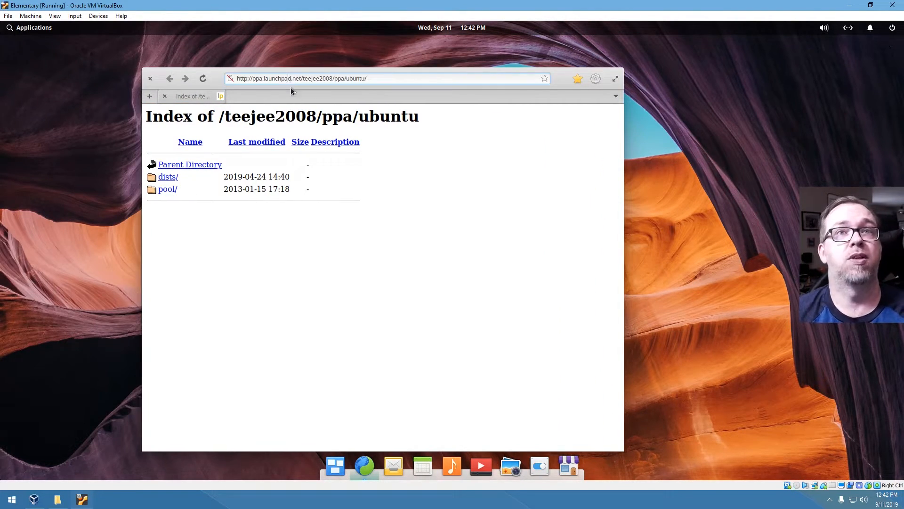
triple_click(311, 81)
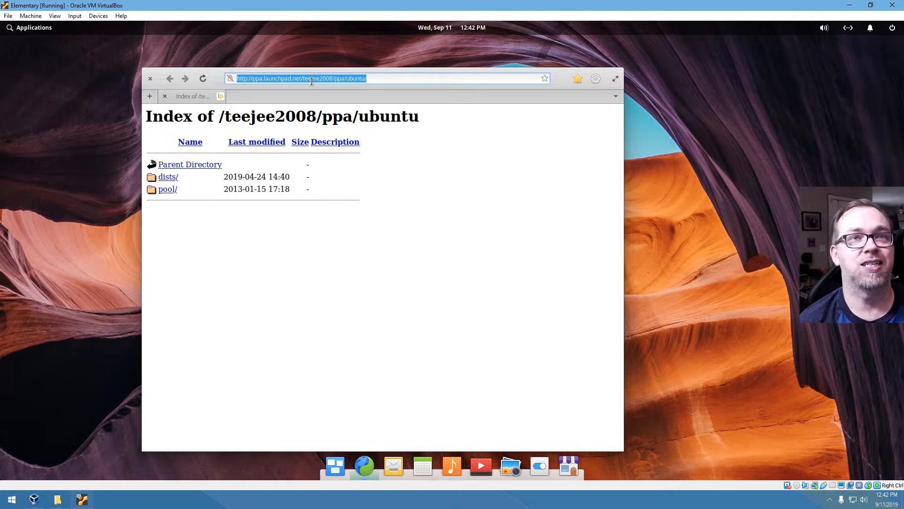
text(fast.com)
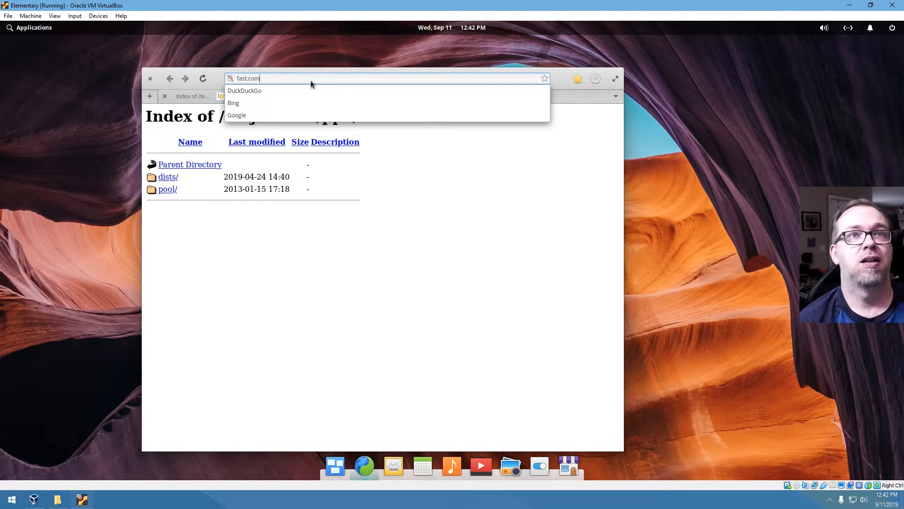
key(Return)
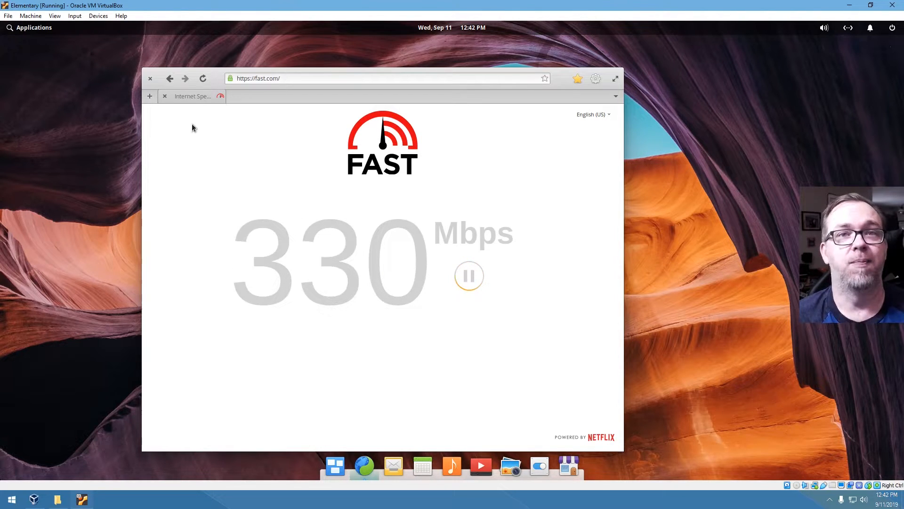
click(150, 79)
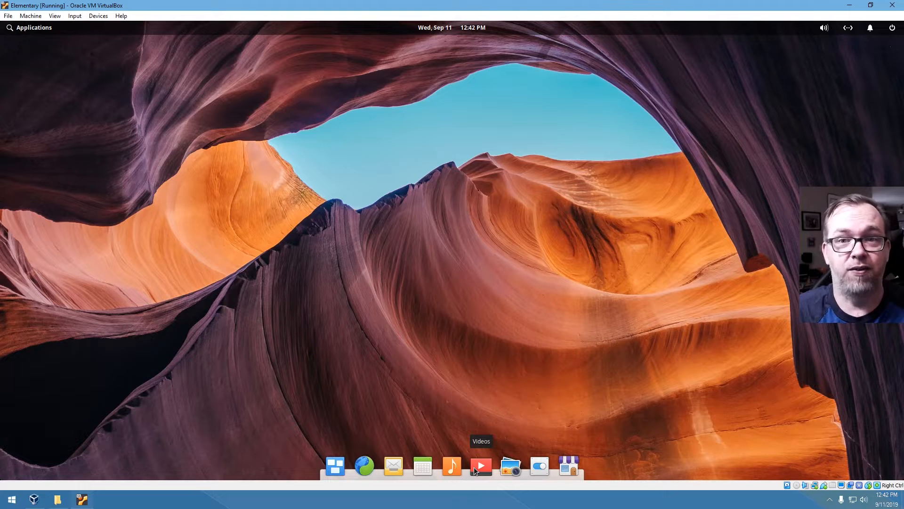
click(508, 467)
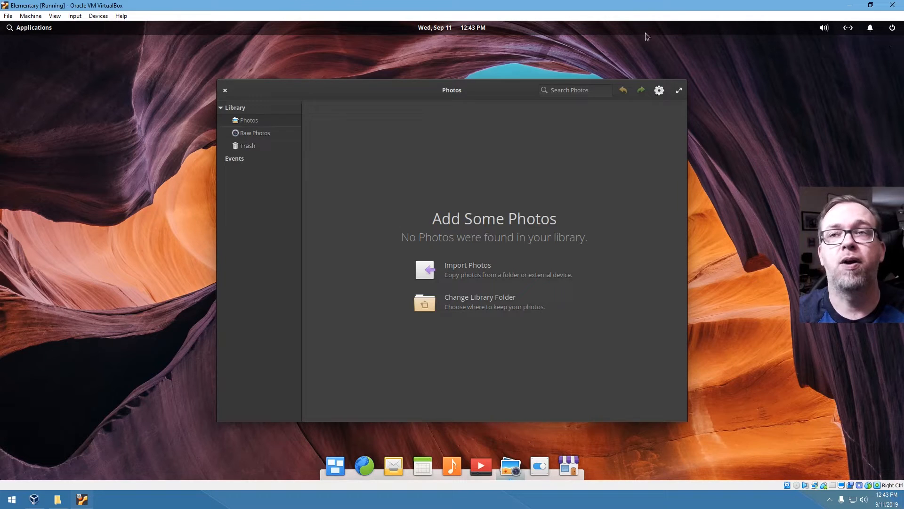
click(226, 89)
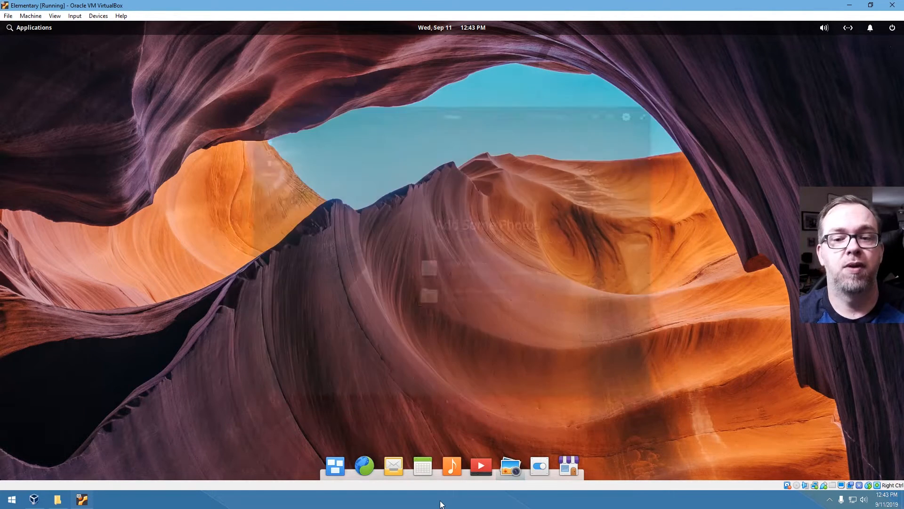
click(538, 466)
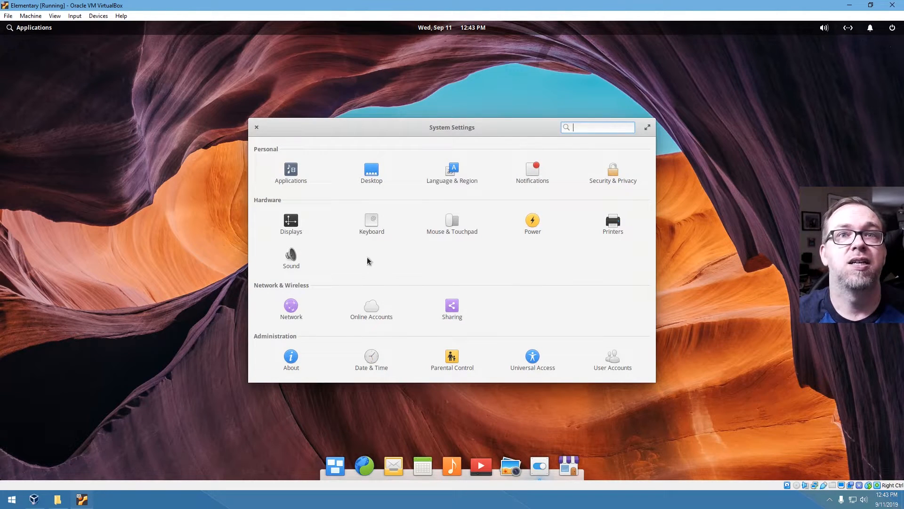
- Set the satellite coastline photo as the desktop wallpaper in Desktop settings
click(380, 177)
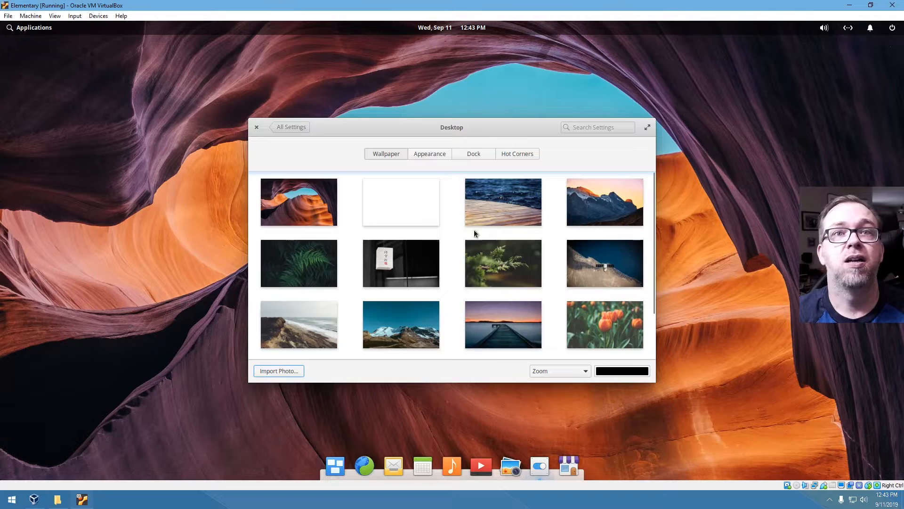
click(520, 205)
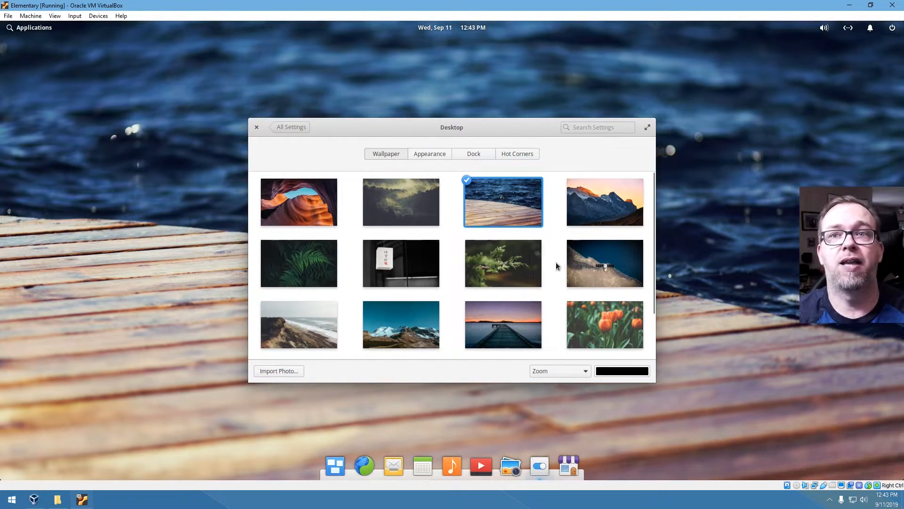
click(588, 269)
drag(483, 128, 421, 152)
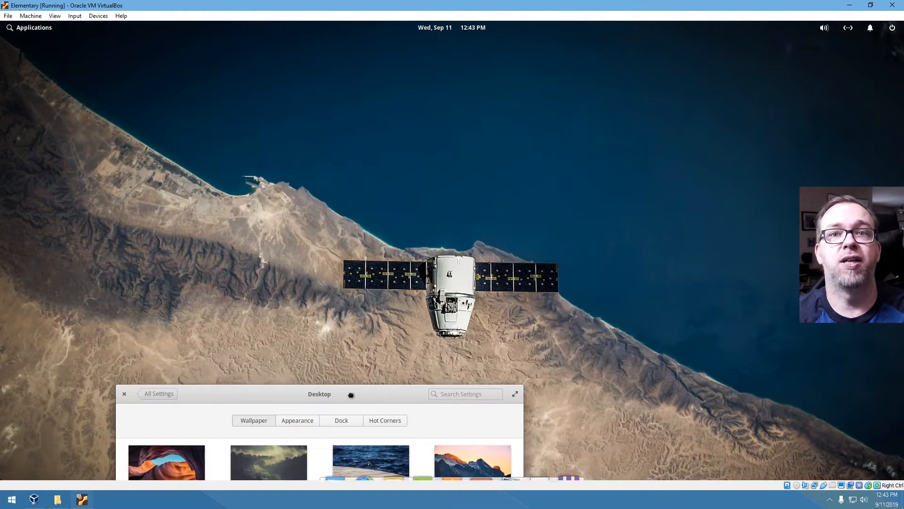
- Toggle window animations and panel translucency off and back on in Appearance
click(430, 171)
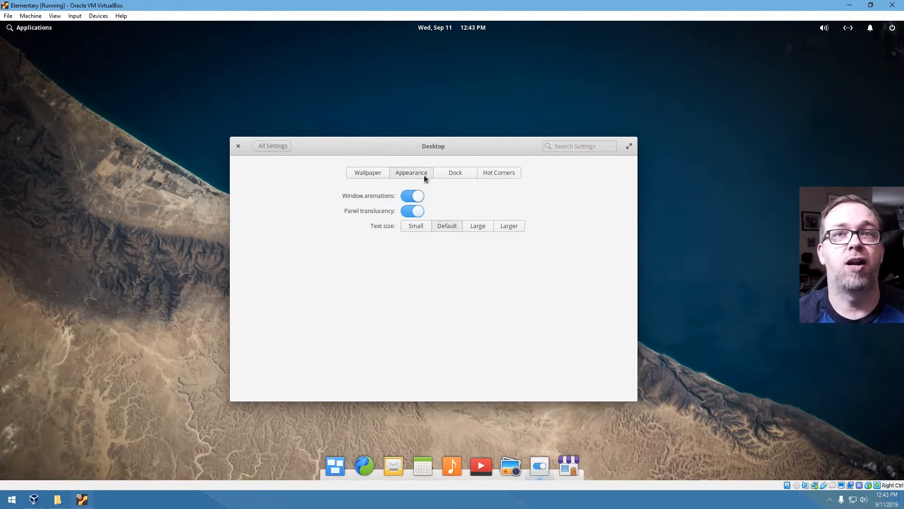
click(411, 196)
click(412, 196)
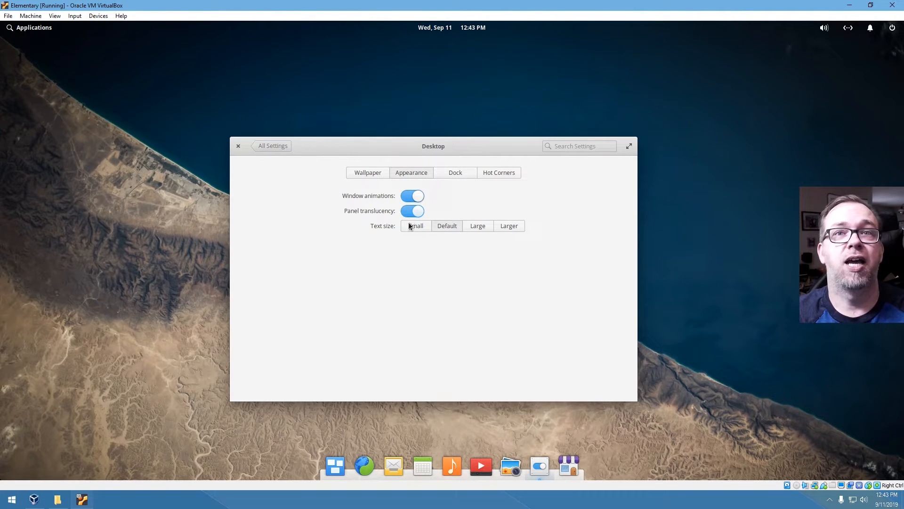
click(411, 212)
click(411, 211)
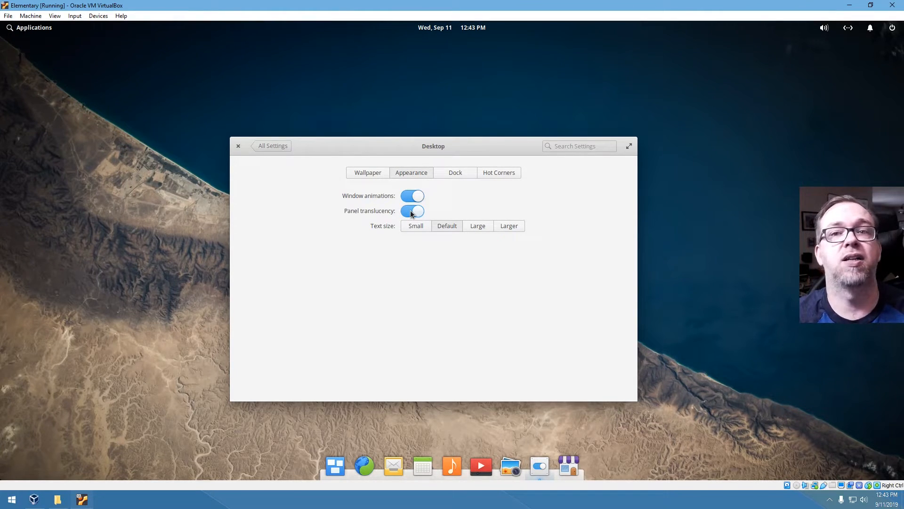
click(411, 212)
click(411, 212)
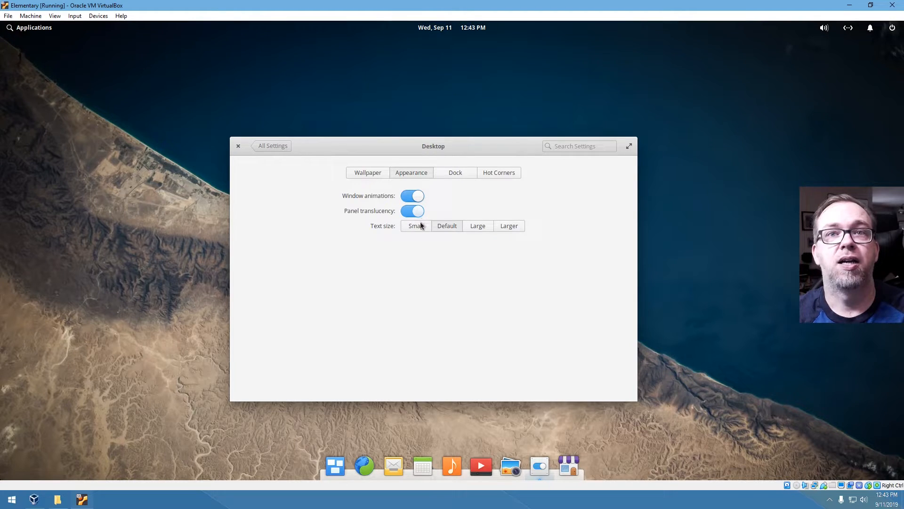
- View the Dock settings and try dragging the Multitasking View launcher off the dock
click(456, 172)
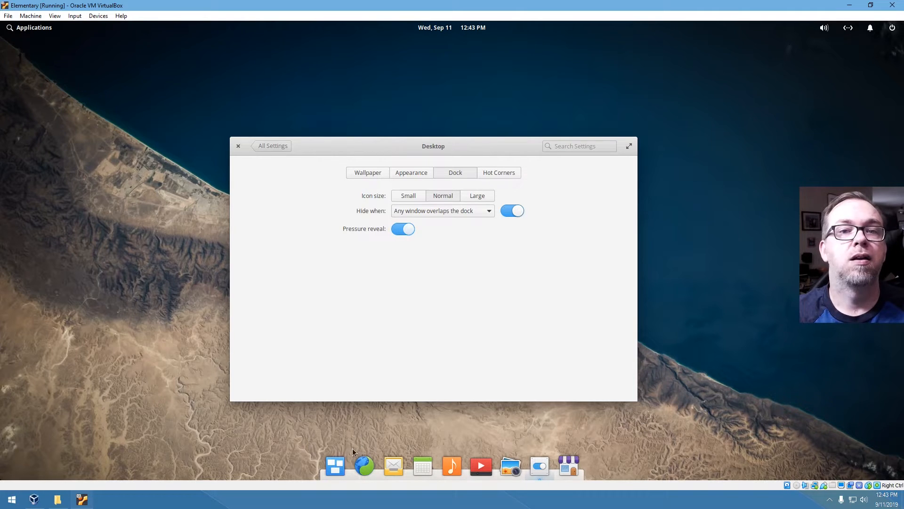
mouse_move(340, 464)
mouse_down()
mouse_move(395, 363)
mouse_move(336, 434)
mouse_move(334, 468)
mouse_up()
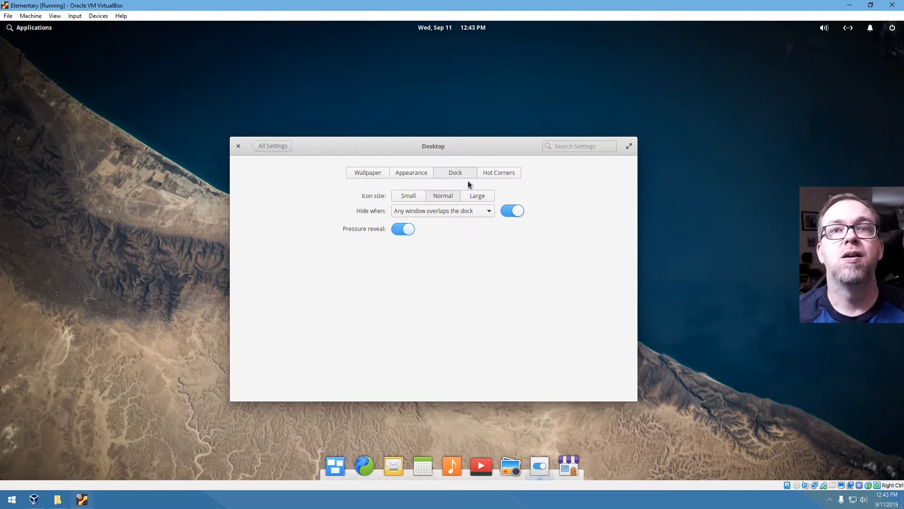
click(490, 172)
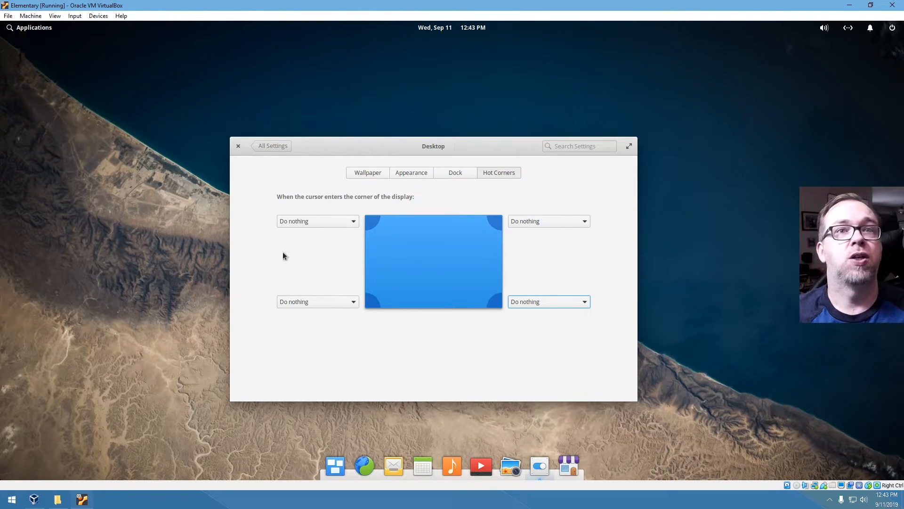
- Set the top-left hot corner to Multitasking View and top-right to Show all windows
click(314, 228)
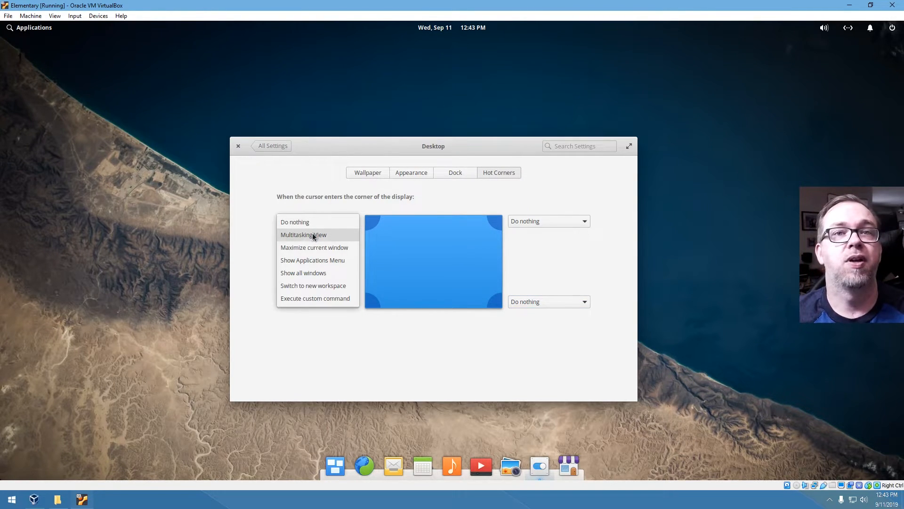
click(314, 235)
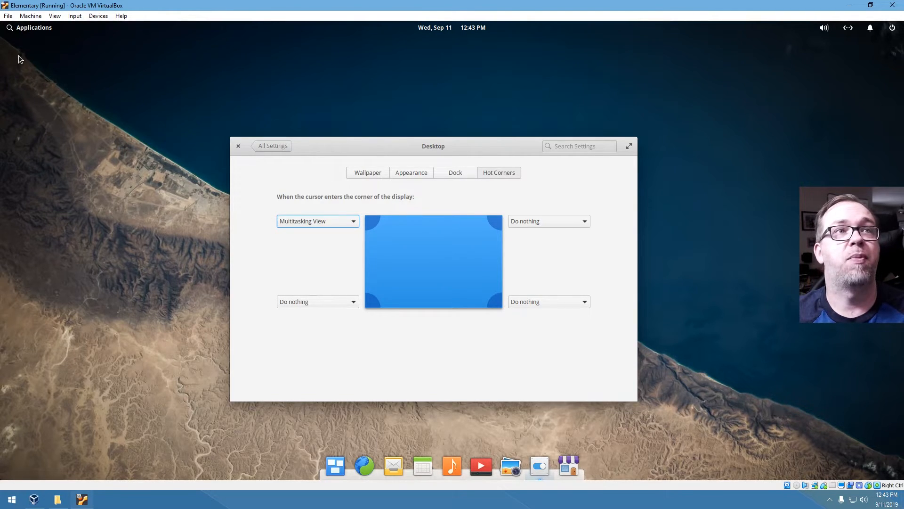
click(532, 222)
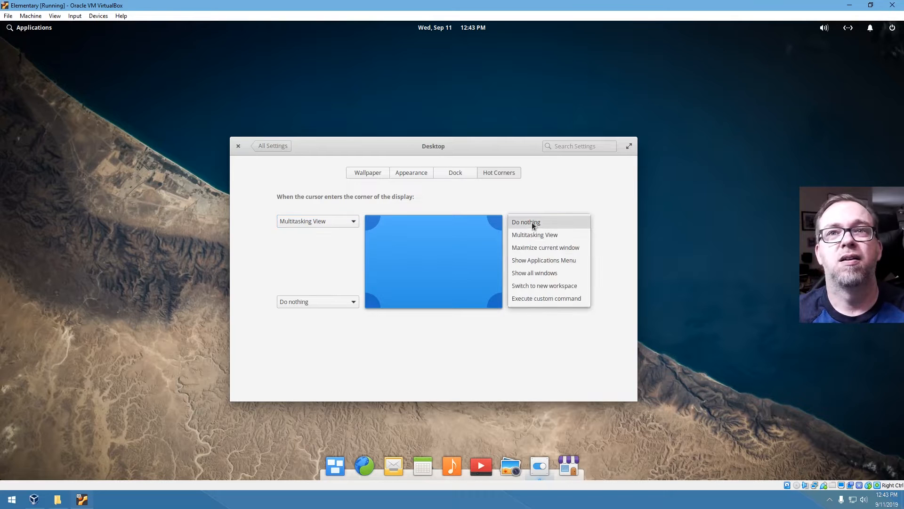
click(529, 274)
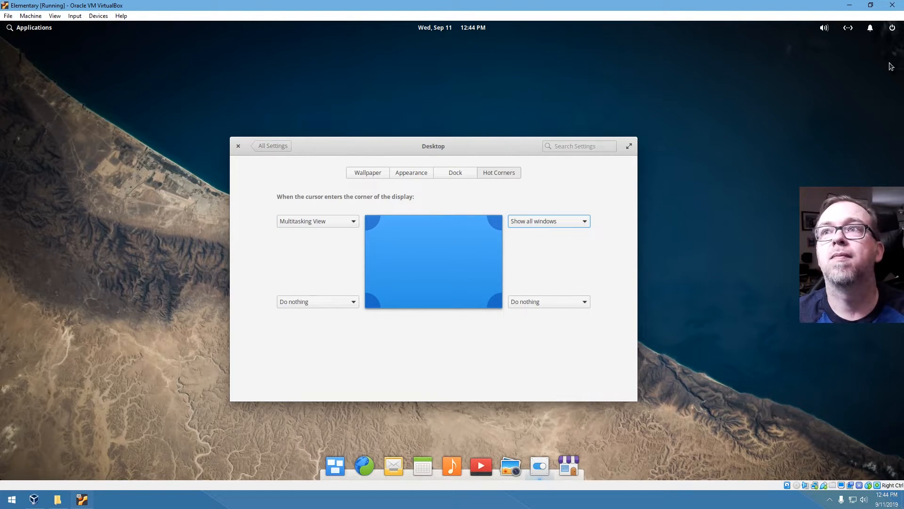
- Open and dismiss the power menu, then return to the settings overview
click(893, 28)
click(738, 113)
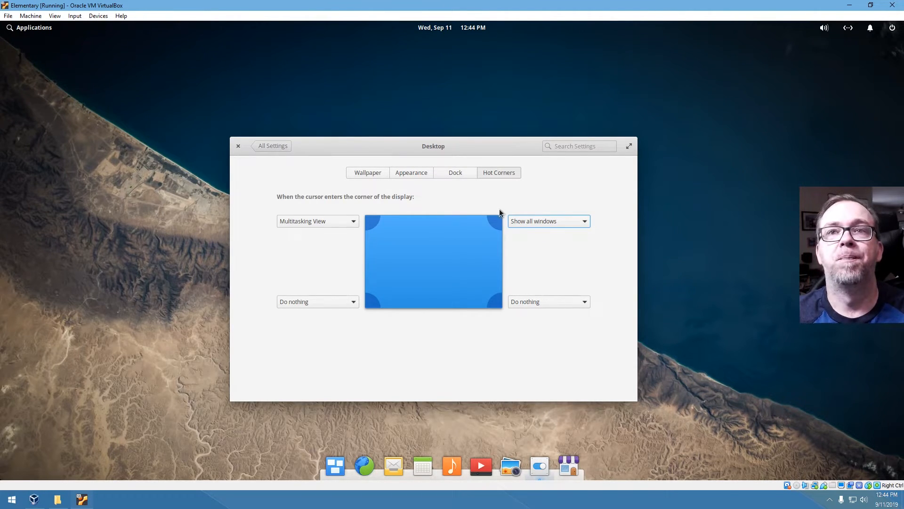
click(275, 147)
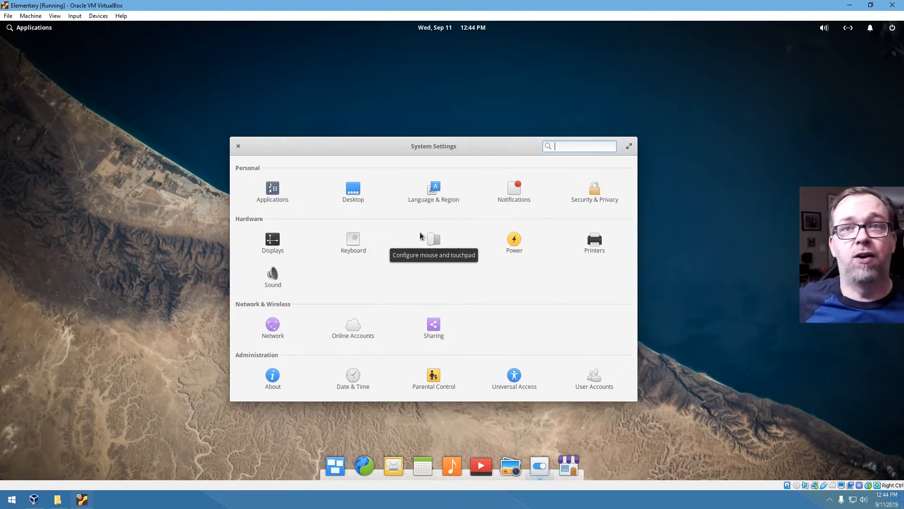
- Browse notification settings for Archive Manager, Calendar, Music, Network, Terminal and Other
click(516, 191)
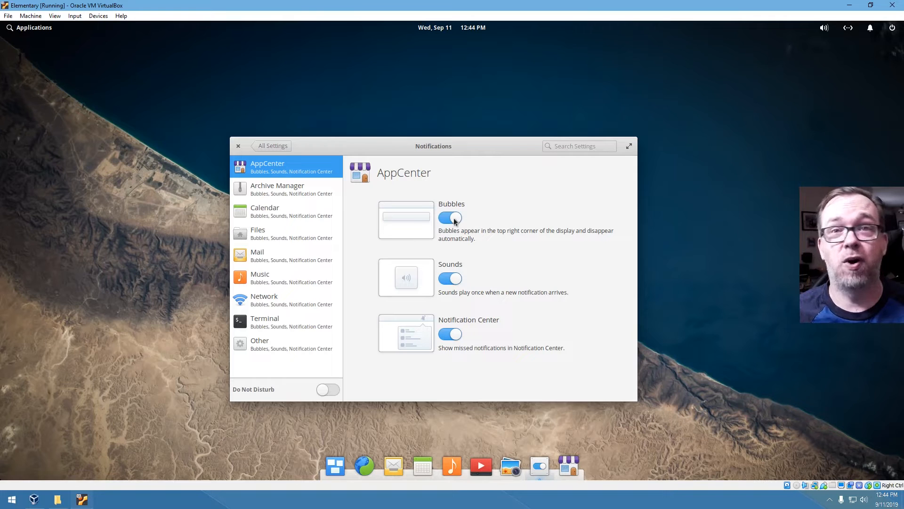
click(278, 192)
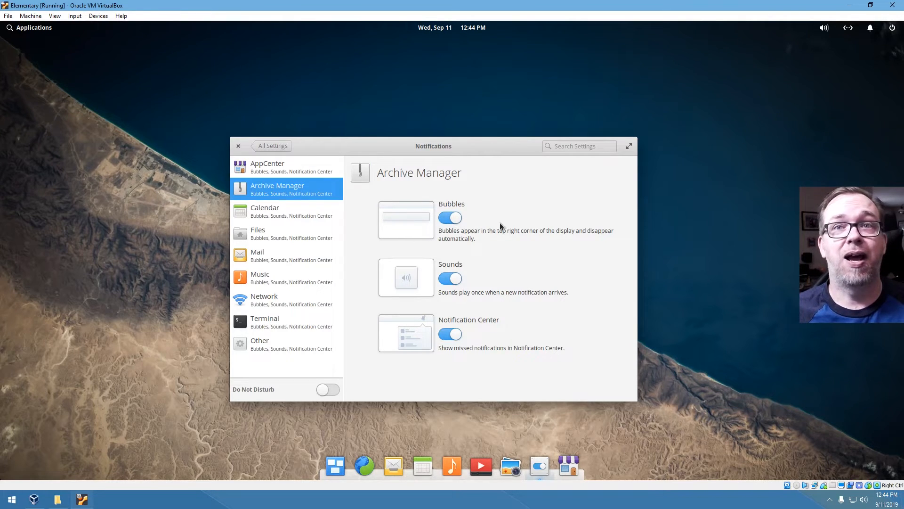
click(256, 209)
click(287, 271)
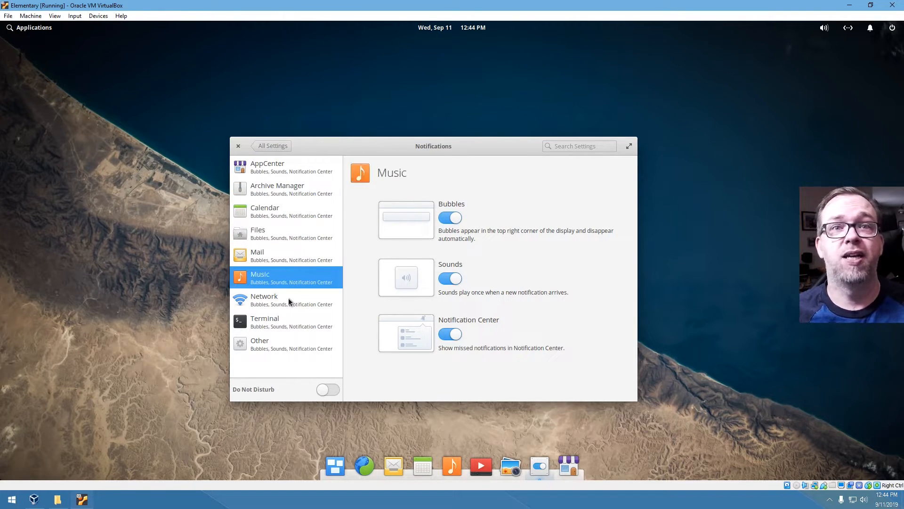
click(288, 298)
click(285, 319)
click(279, 347)
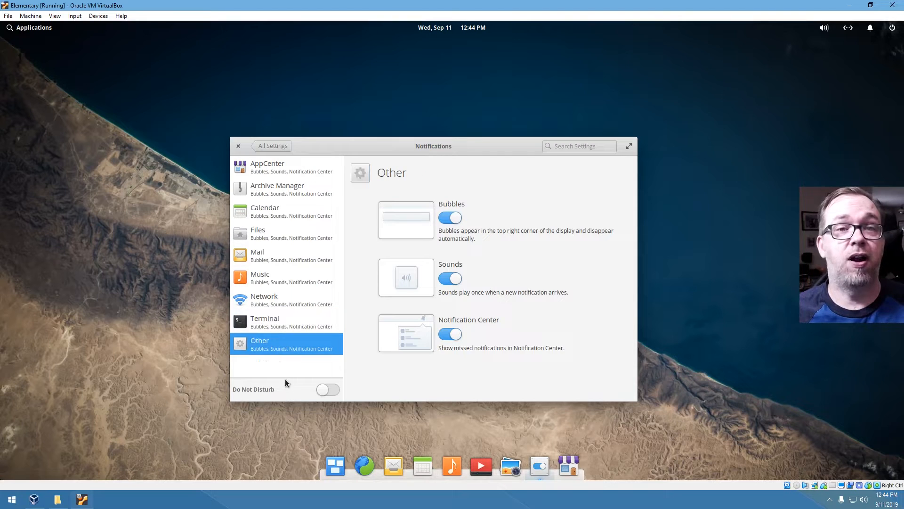
- Toggle Do Not Disturb on and off twice, leaving it off, and close Notifications
click(327, 389)
click(328, 389)
click(328, 389)
click(327, 389)
click(238, 147)
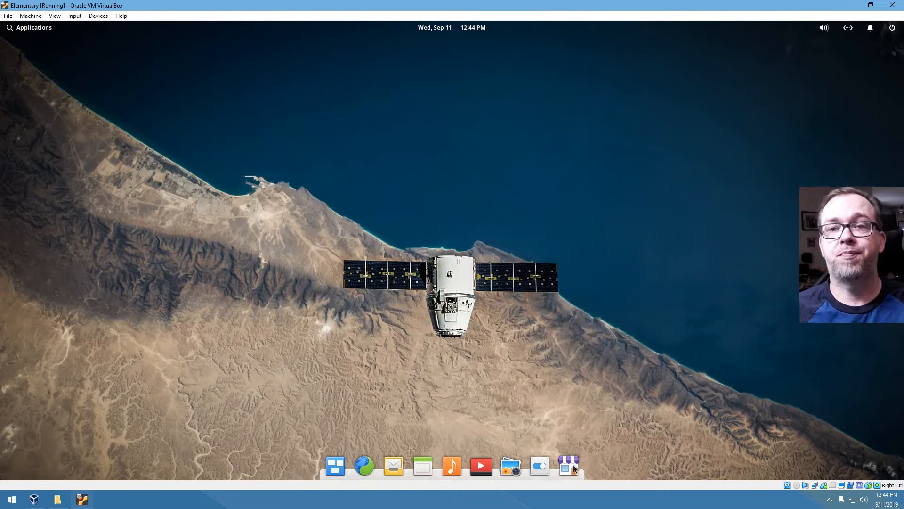
- Launch AppCenter from the dock and close it via its dock context menu
click(545, 468)
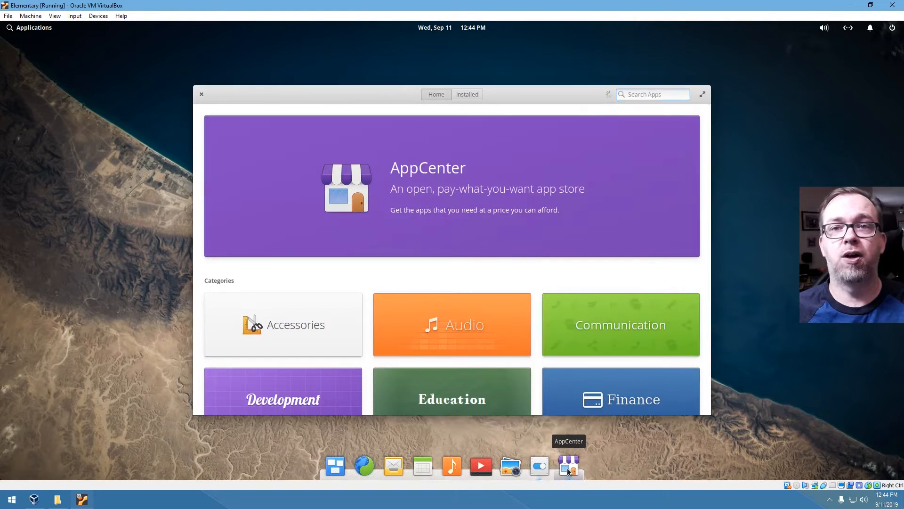
right_click(569, 467)
click(568, 423)
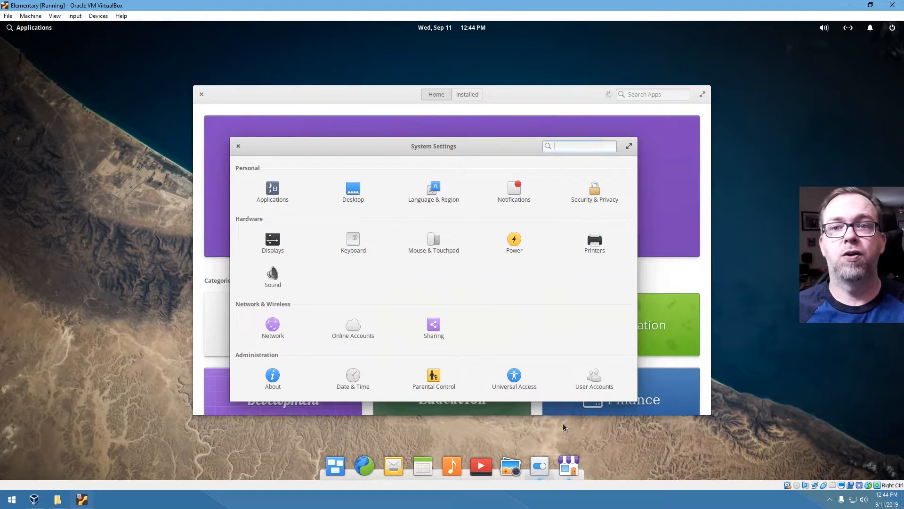
- Open Security & Privacy and look through the Locking and Firewall pages
click(595, 193)
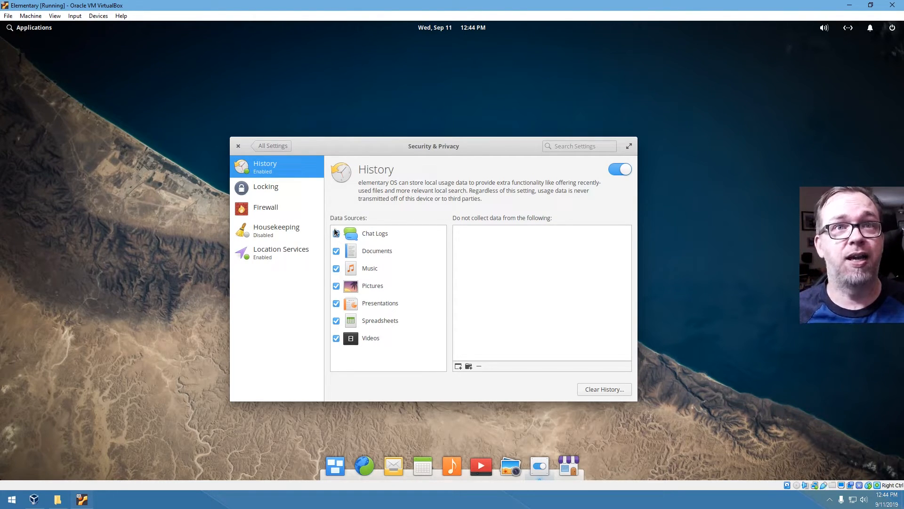
click(275, 187)
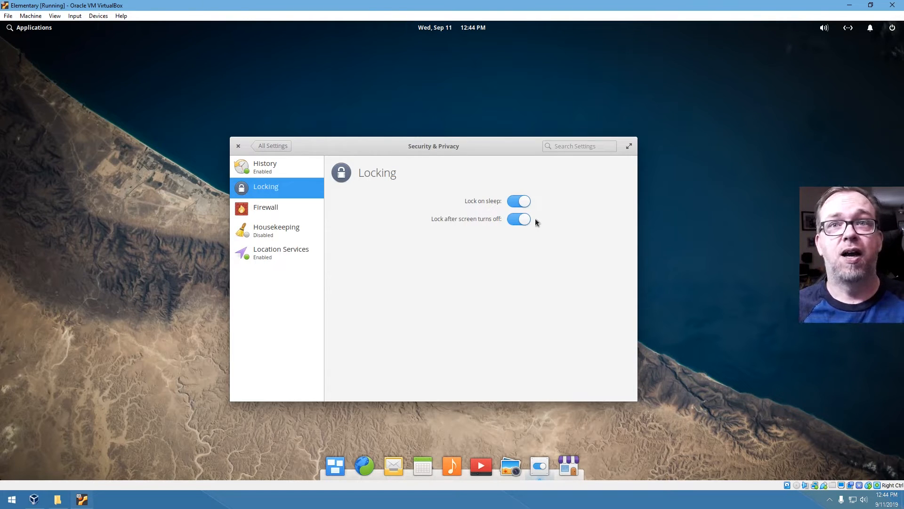
click(254, 210)
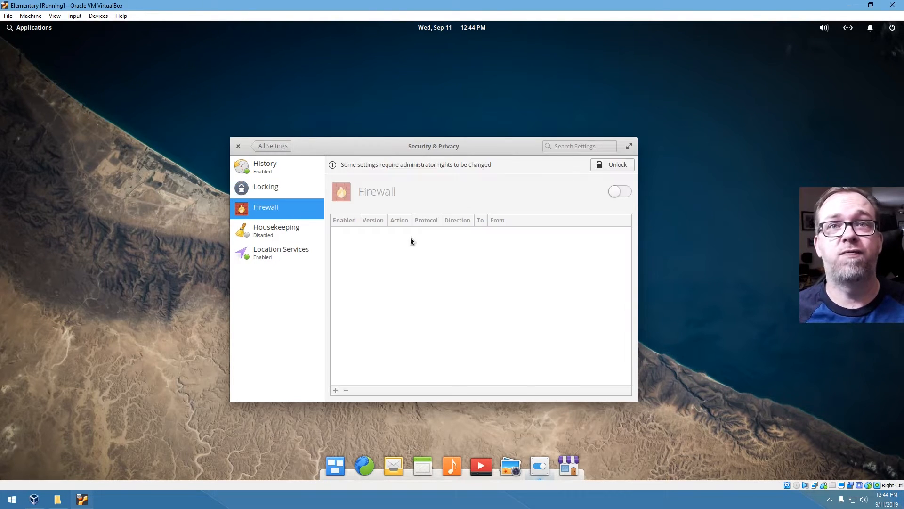
- Unlock the Firewall toggle with the admin password, leaving the firewall disabled
click(622, 191)
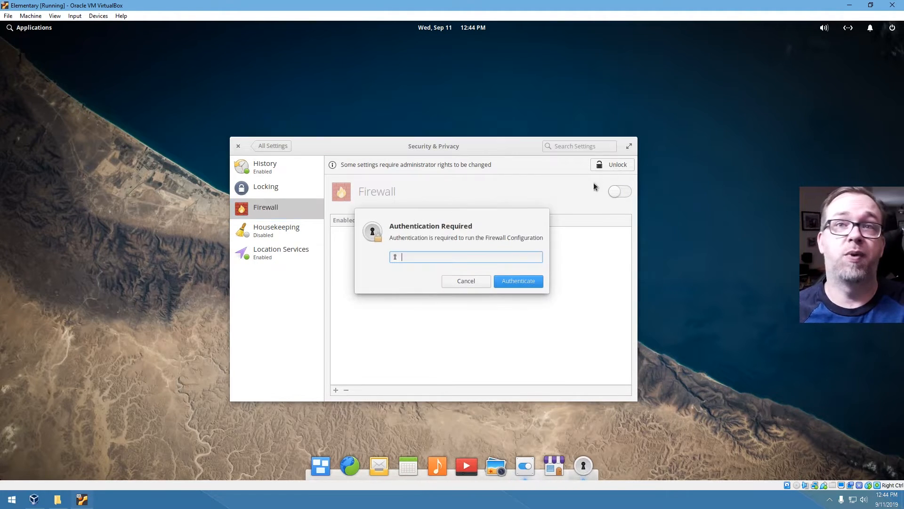
text(password)
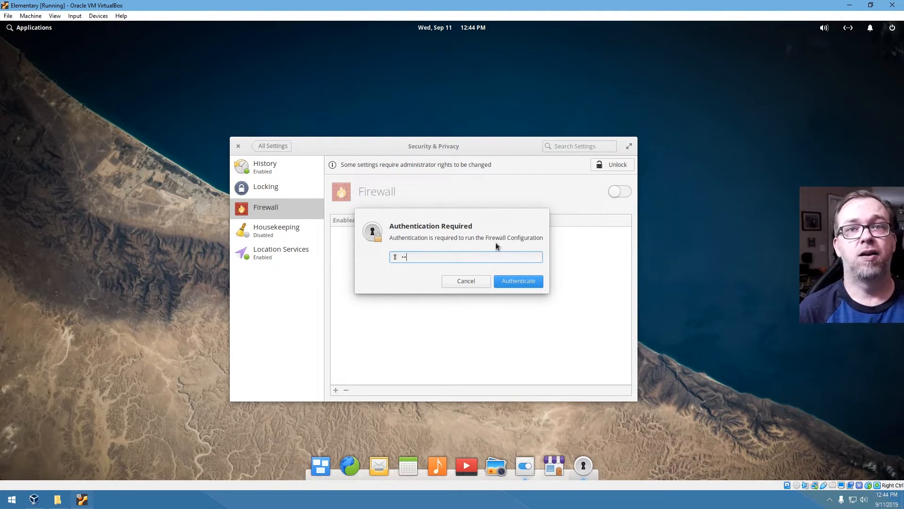
key(Return)
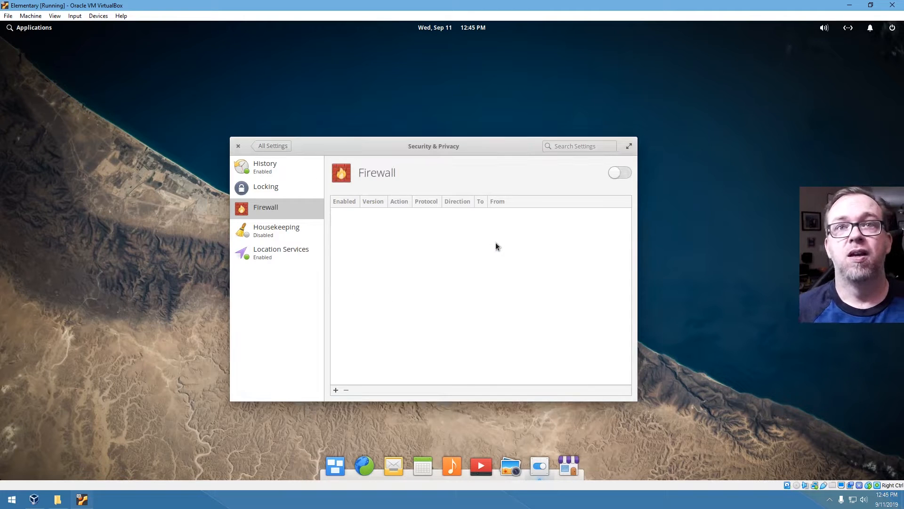
click(620, 173)
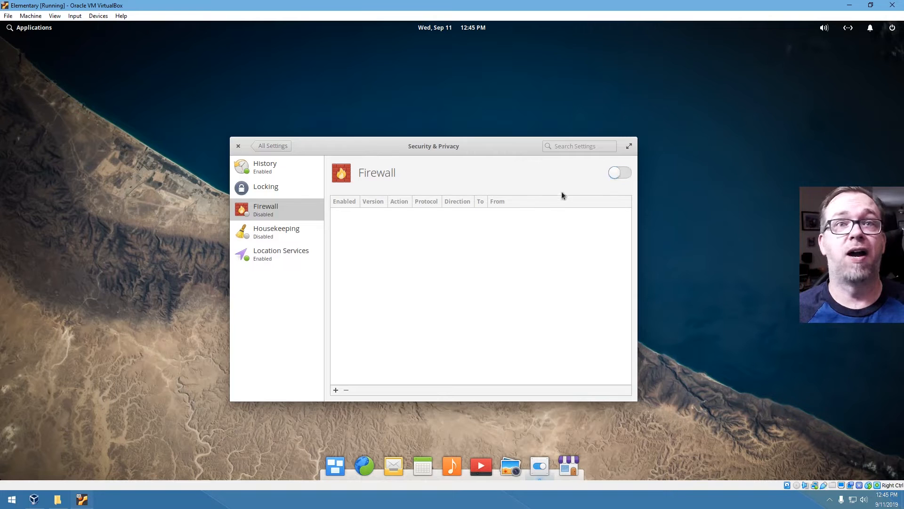
click(273, 230)
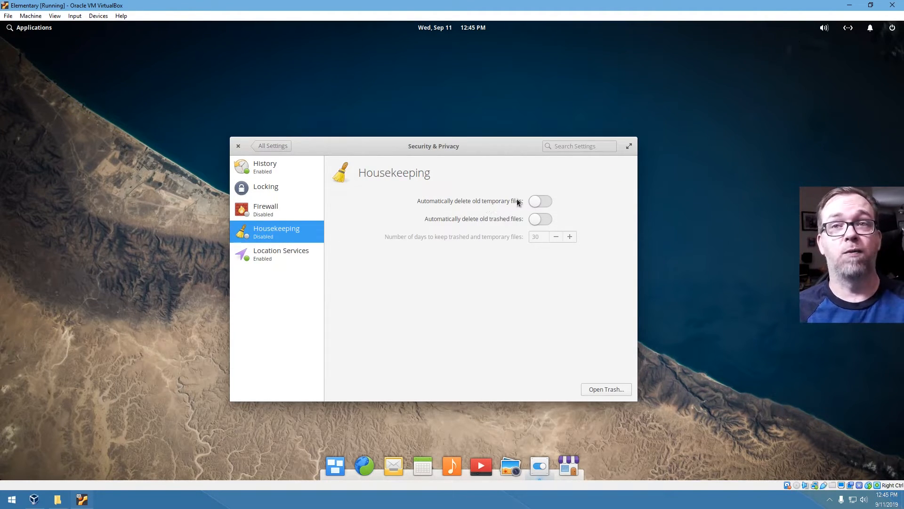
- Turn on both Housekeeping auto-delete options and switch off Location Services
click(537, 221)
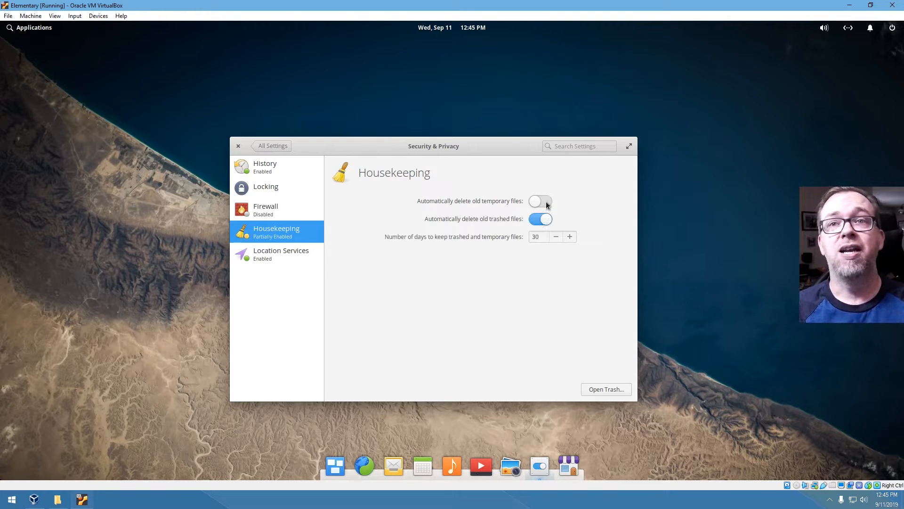
click(546, 203)
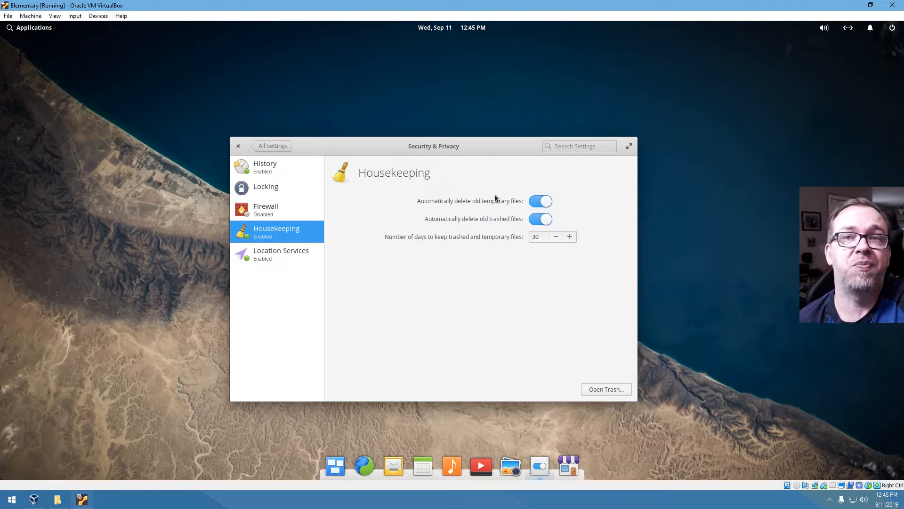
click(278, 262)
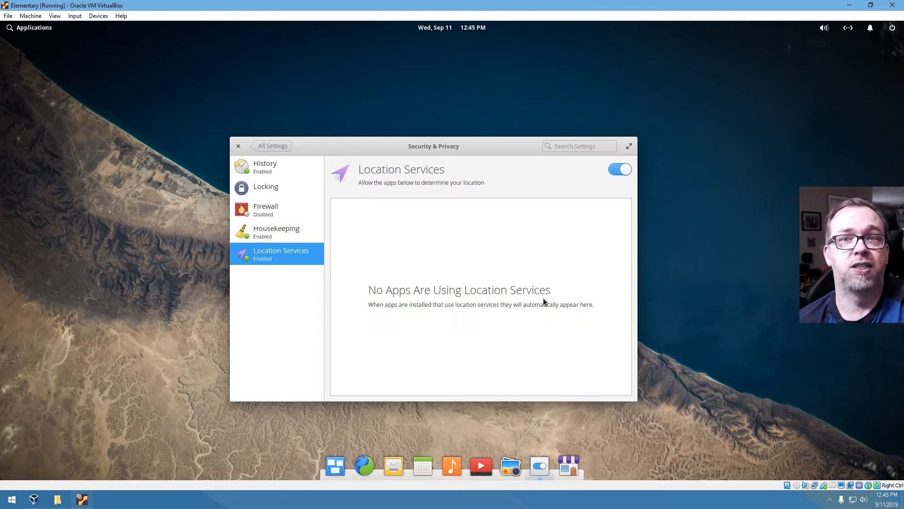
click(620, 169)
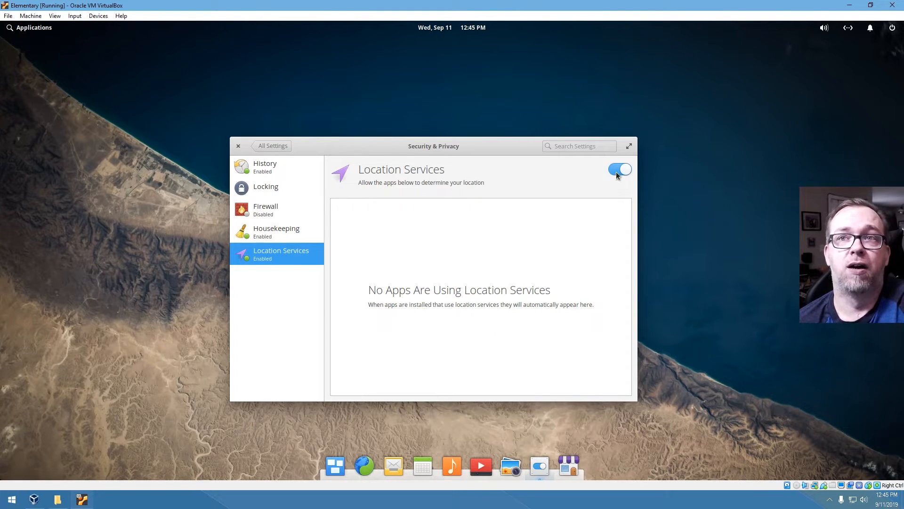
click(267, 145)
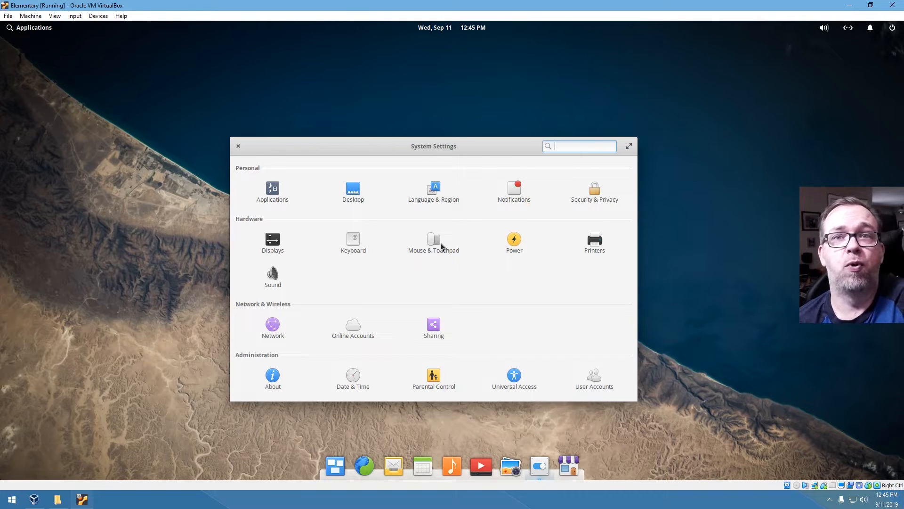
- Review the Power settings, then return to the overview and open the Sound settings
click(513, 238)
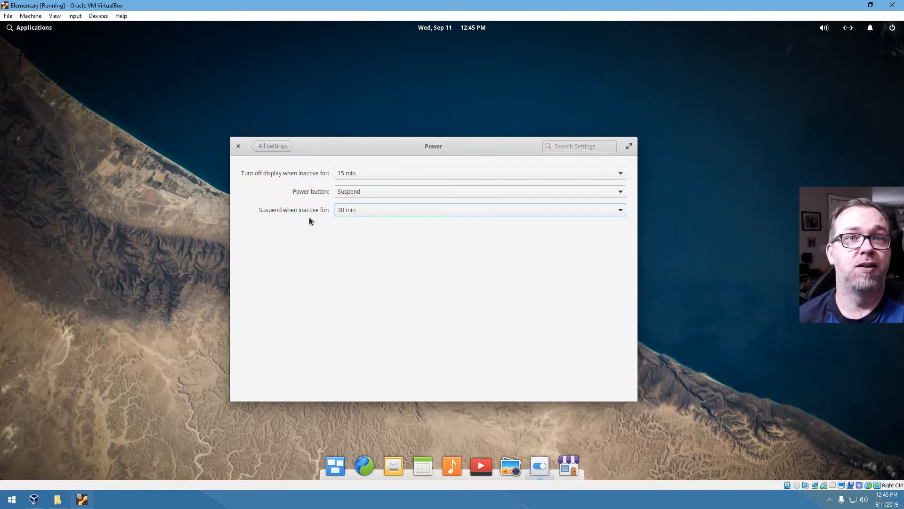
click(277, 146)
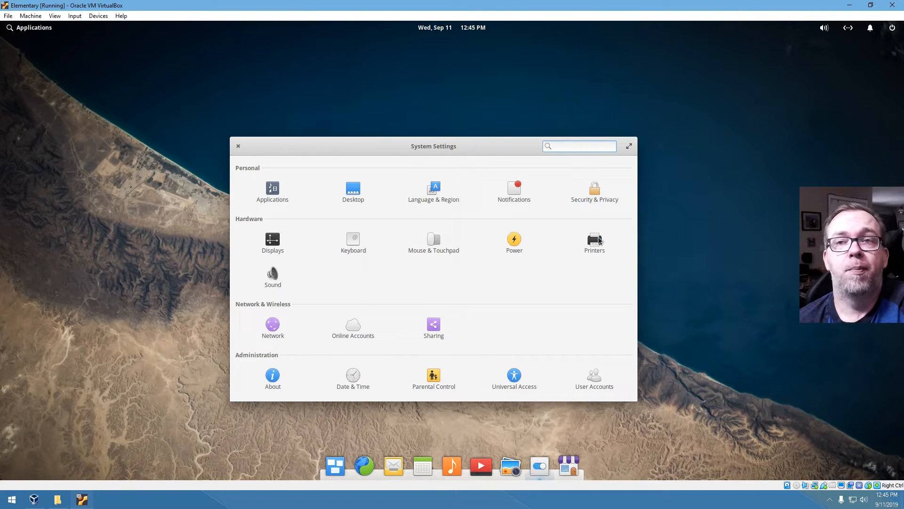
click(274, 277)
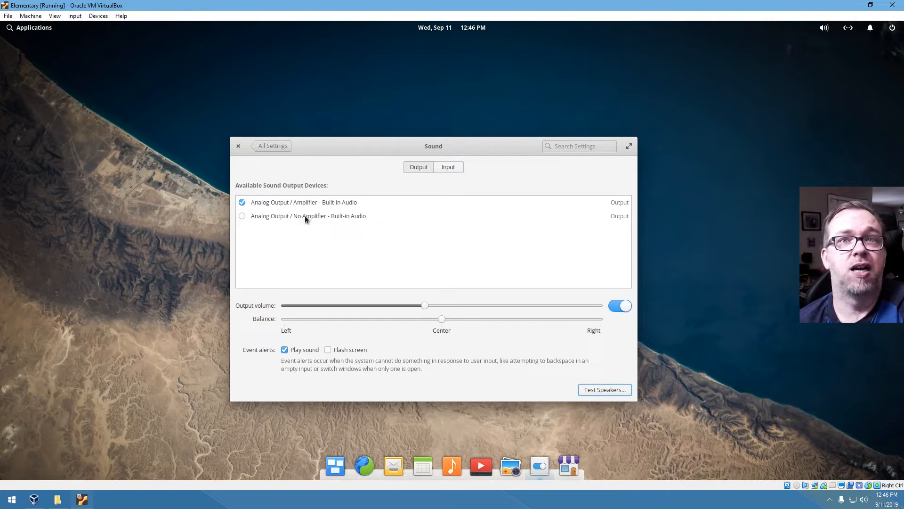
- Check the Sound input and output devices, then go back and open the Network settings
click(457, 169)
click(414, 168)
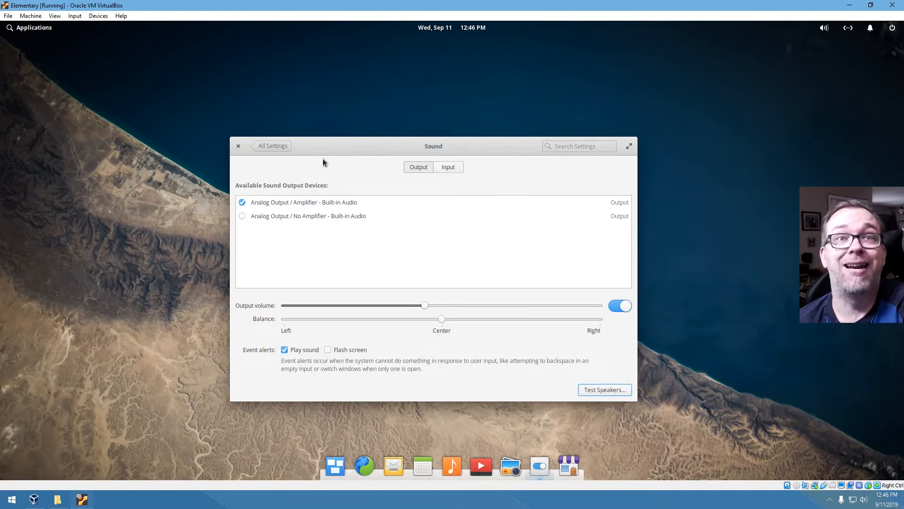
click(274, 145)
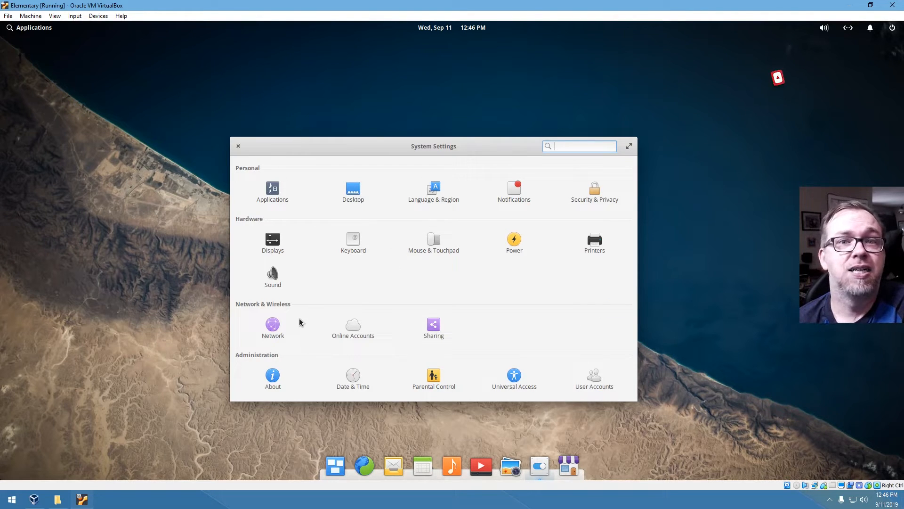
click(272, 325)
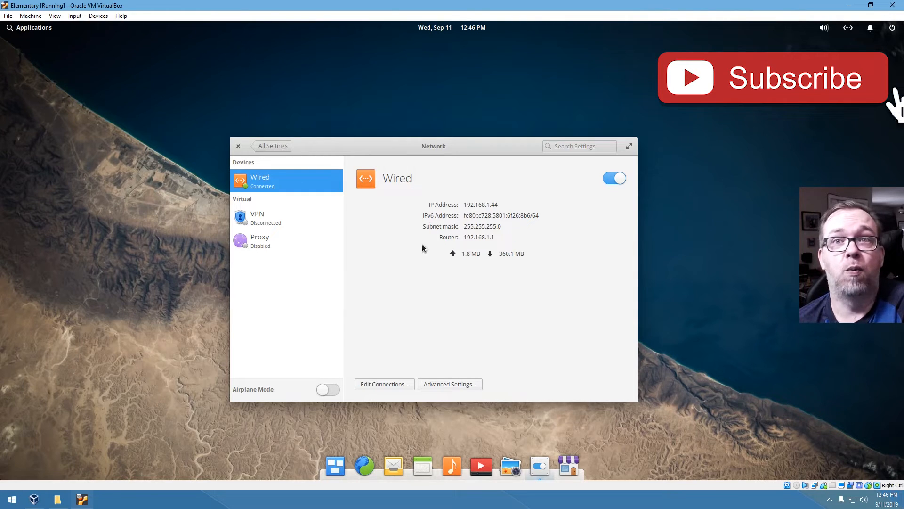
- Inspect the wired IP details, VPN and Proxy pages, then open Online Accounts
drag(467, 205, 515, 204)
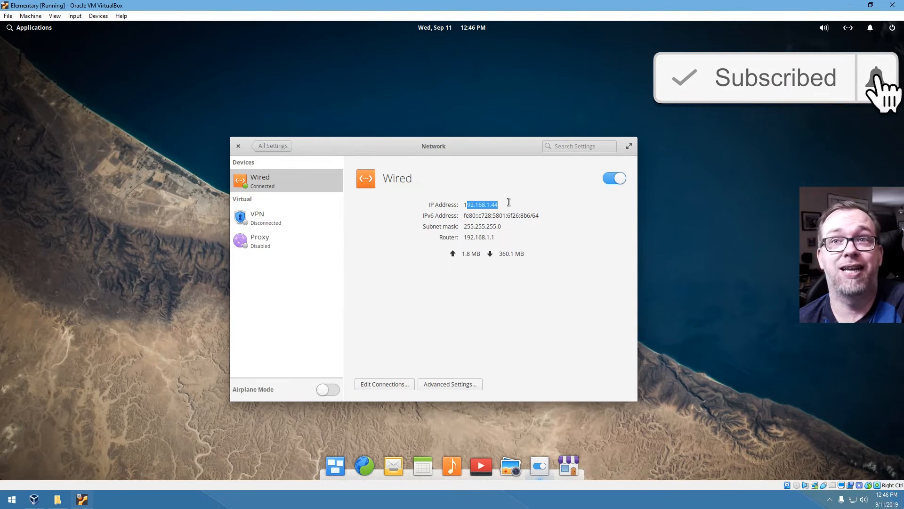
click(507, 205)
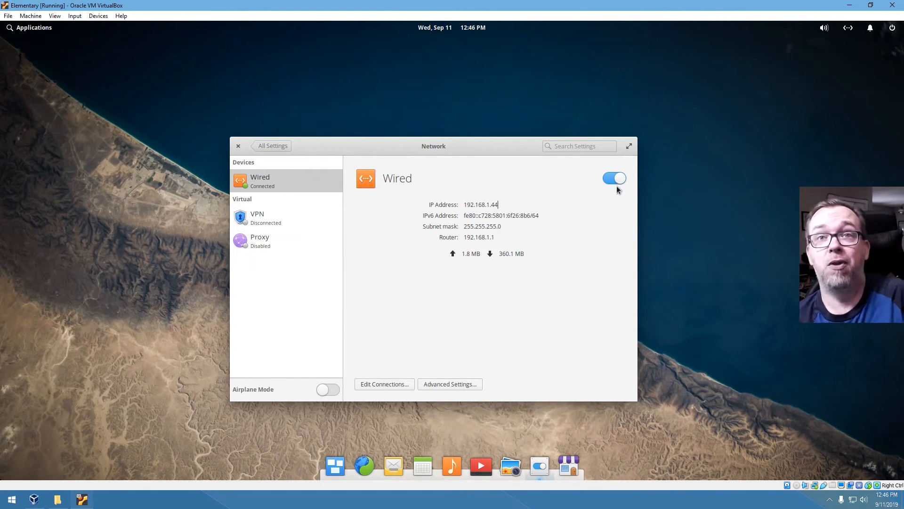
click(277, 225)
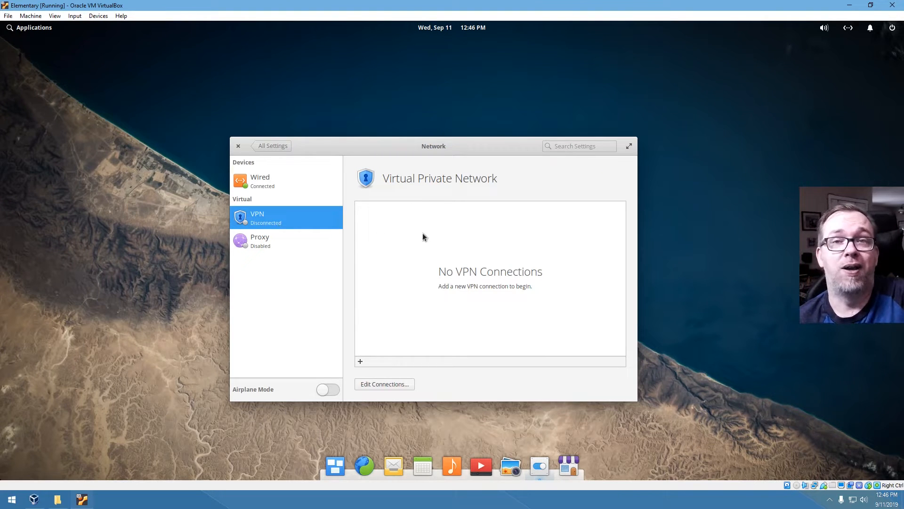
click(287, 245)
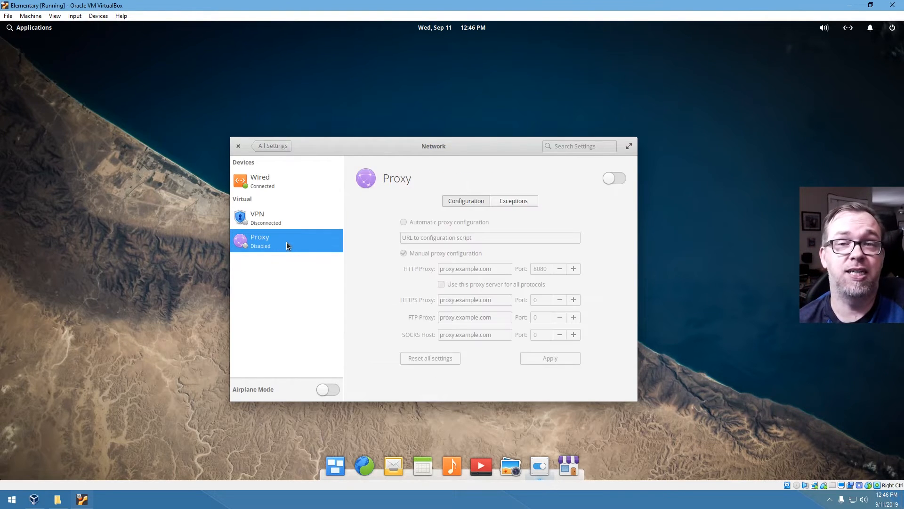
click(281, 145)
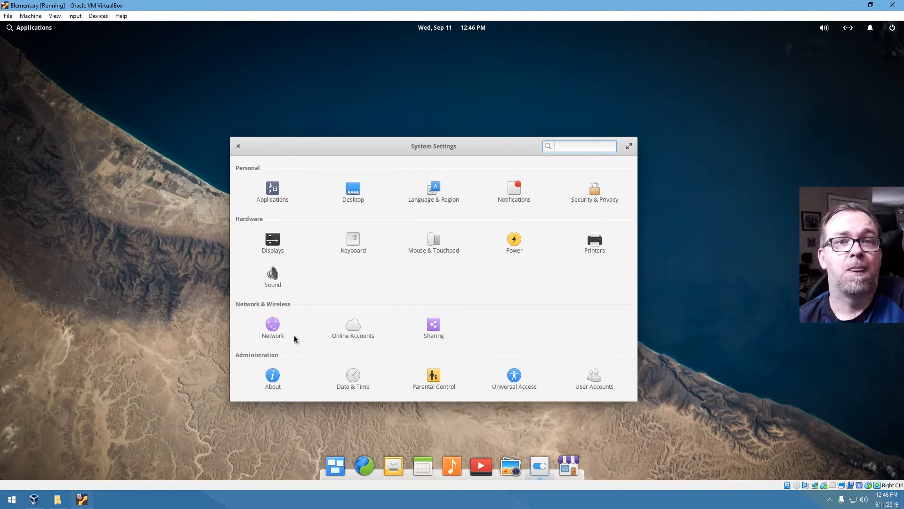
click(346, 328)
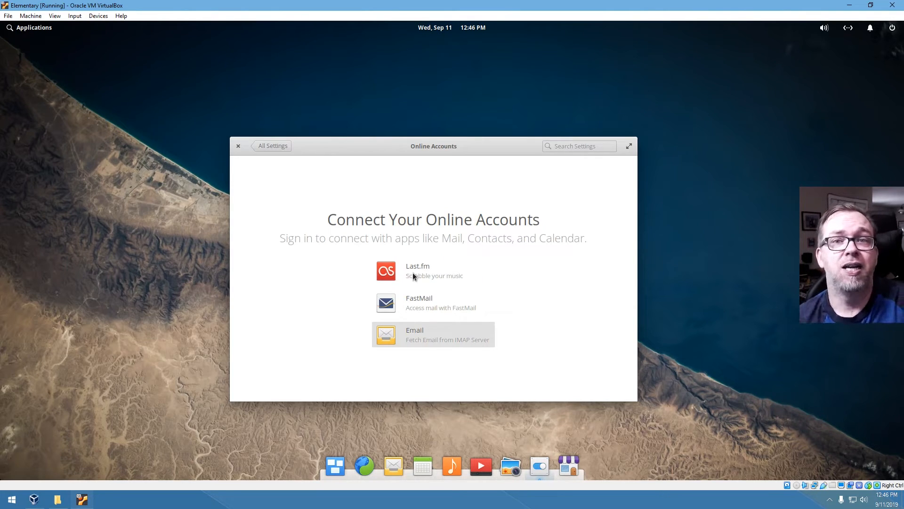
- Look at the Sharing and Parental Control pages, then close System Settings
click(271, 148)
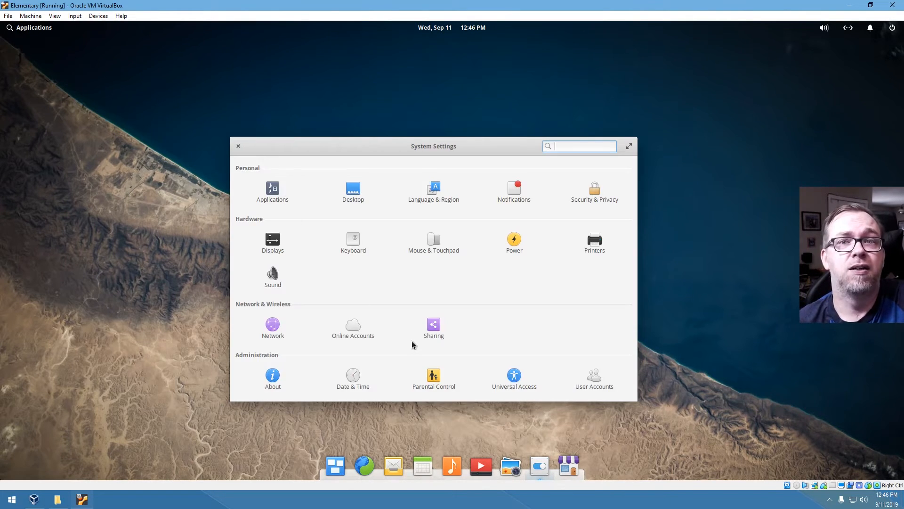
click(432, 327)
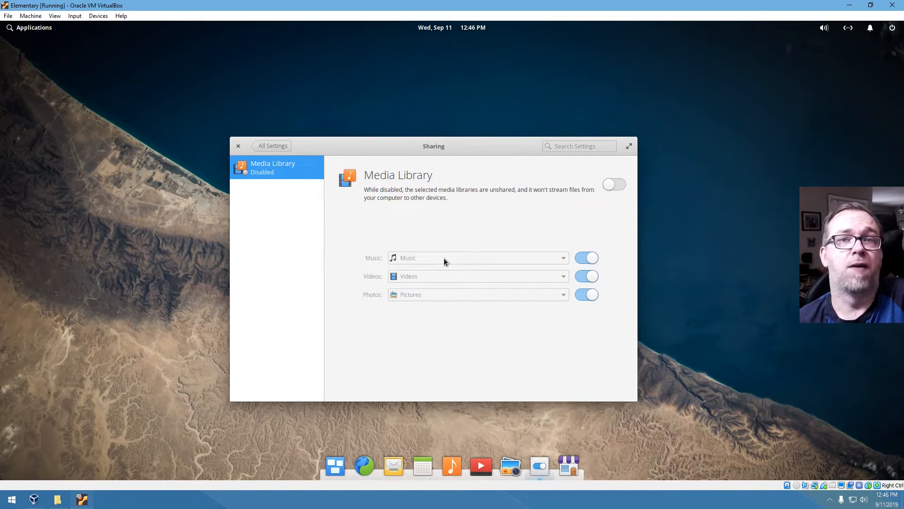
click(283, 146)
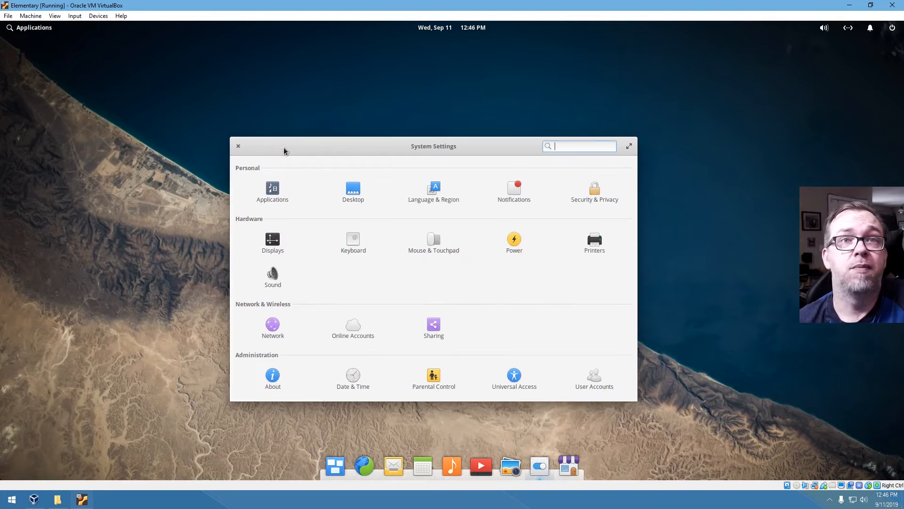
click(425, 378)
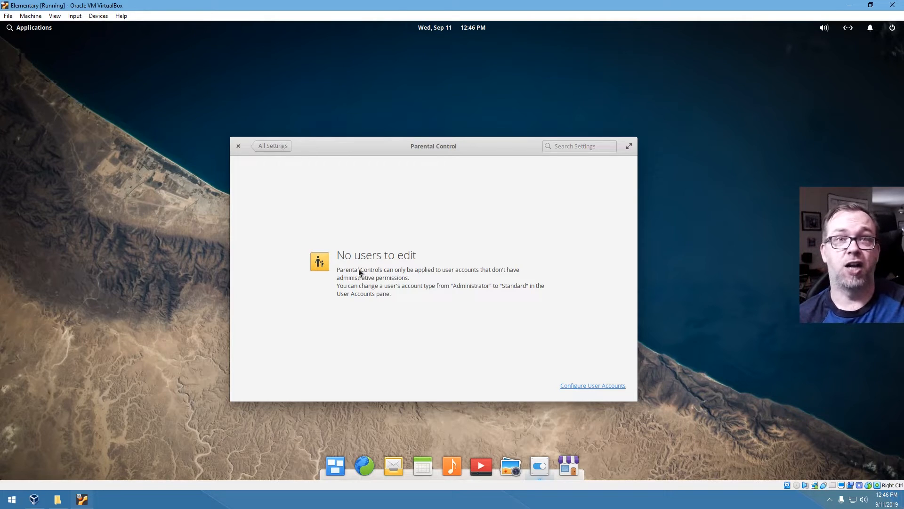
click(262, 148)
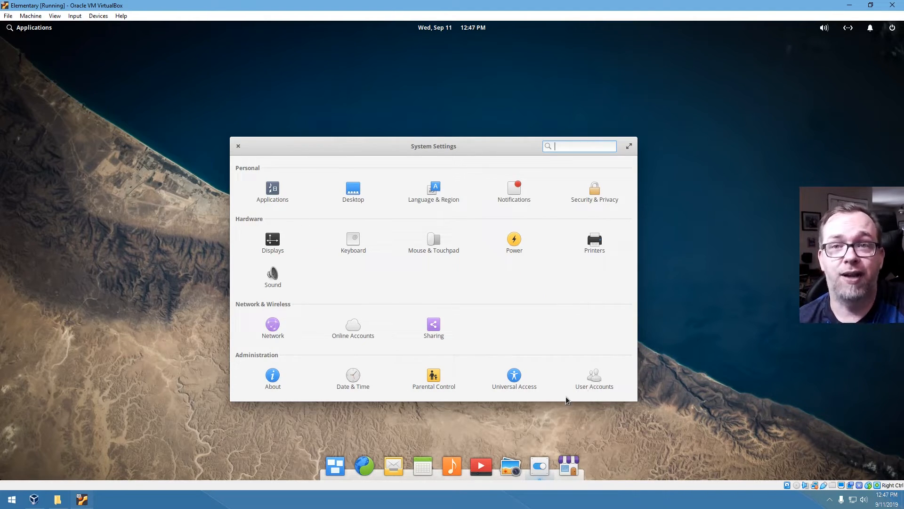
click(238, 148)
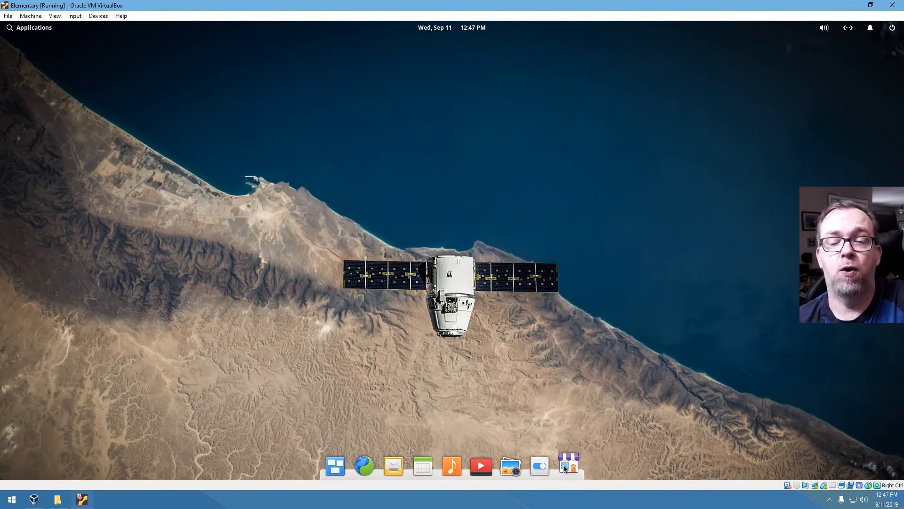
- Launch AppCenter from the dock and scroll through its home page
click(567, 466)
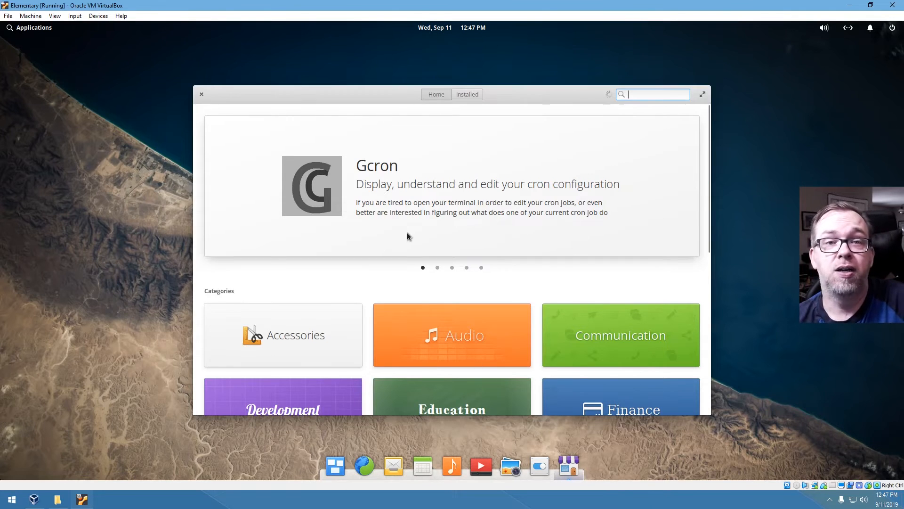
scroll(369, 240, down, 3)
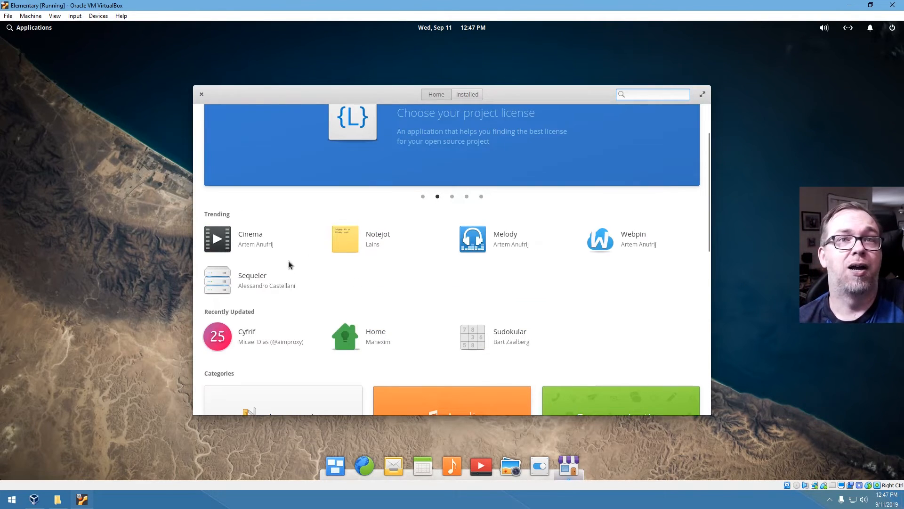
scroll(444, 262, down, 5)
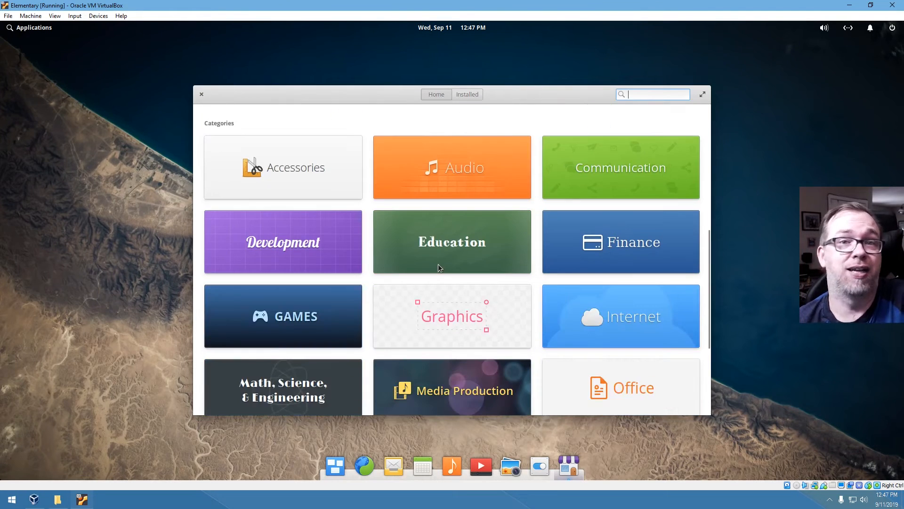
scroll(375, 258, down, 3)
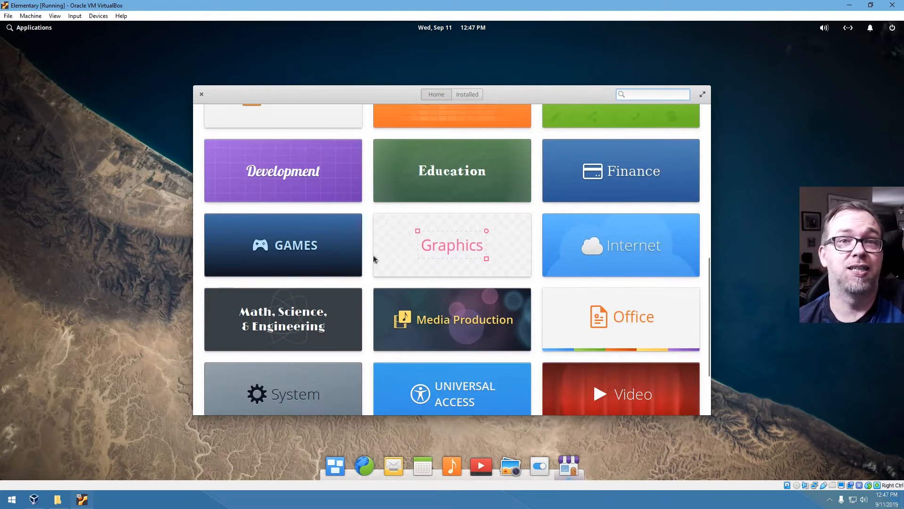
- Browse the Development category, then return home and open the Internet category
click(292, 173)
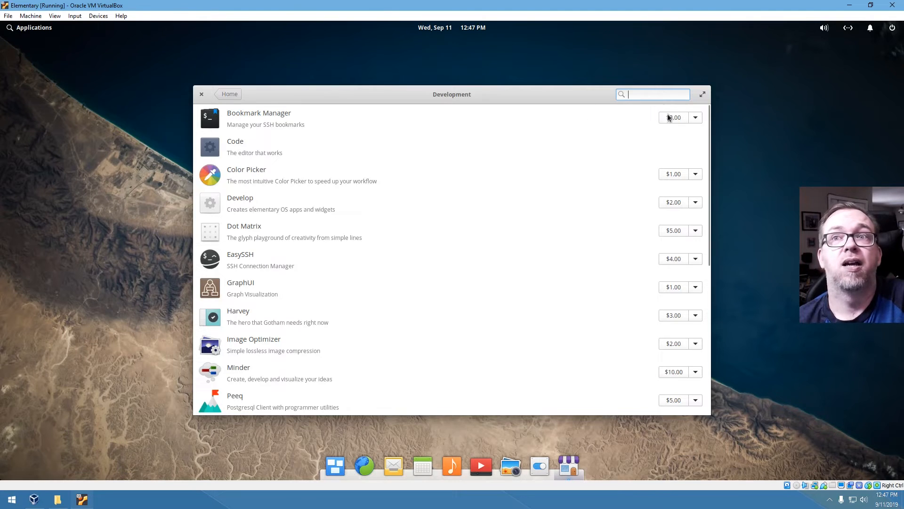
scroll(566, 269, down, 5)
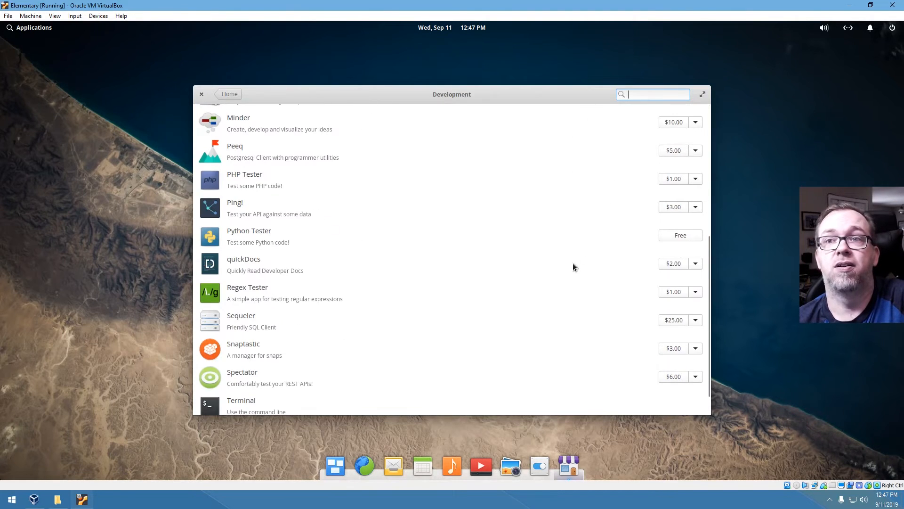
scroll(425, 247, up, 5)
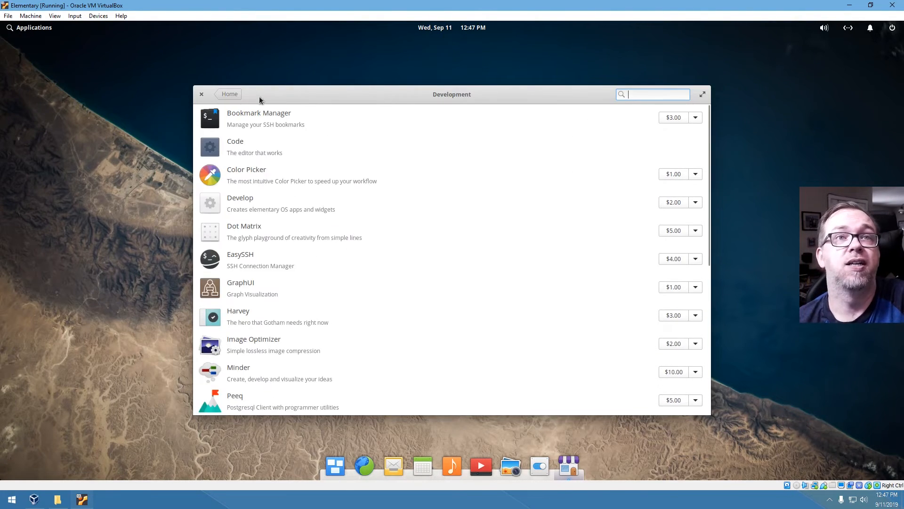
click(229, 94)
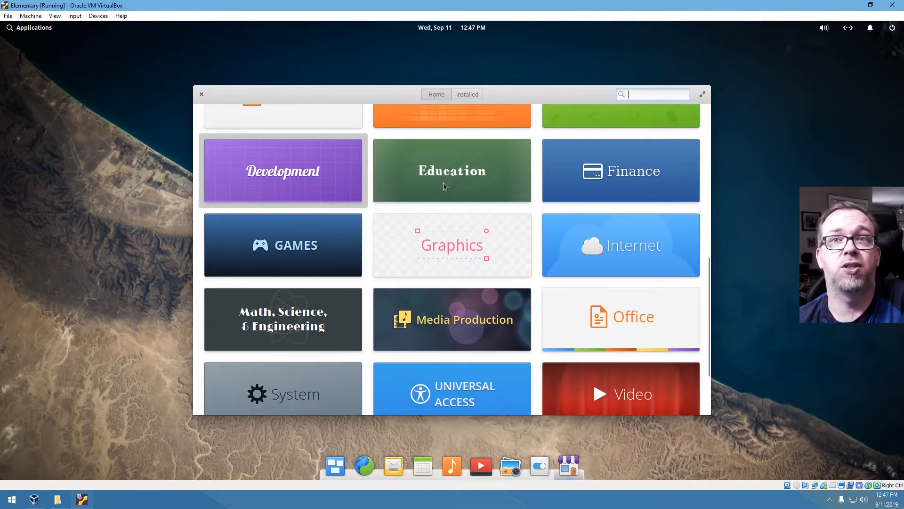
click(631, 252)
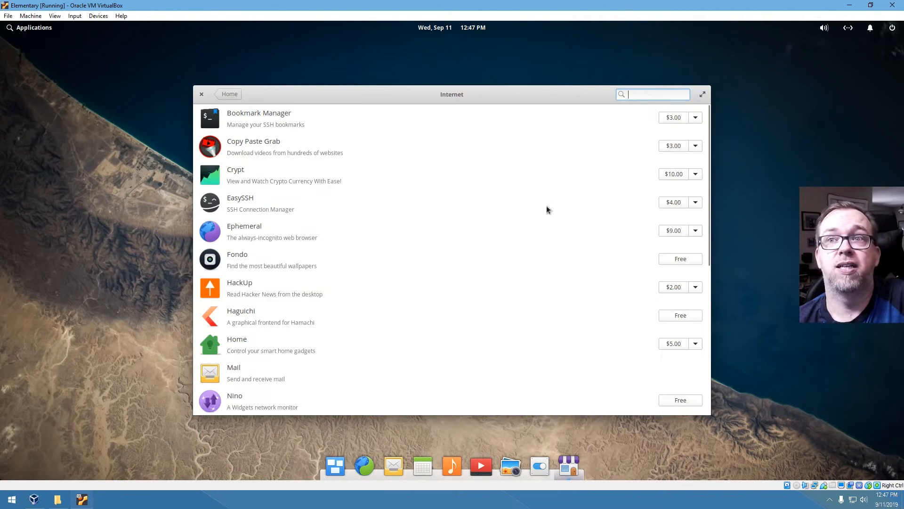
- Install the free Fondo app, authorizing with the account password
click(691, 260)
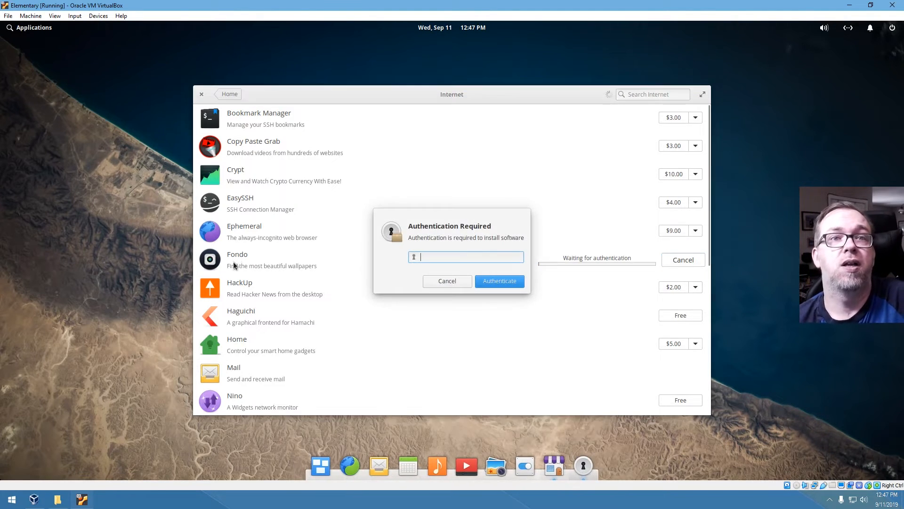
text(********)
key(Return)
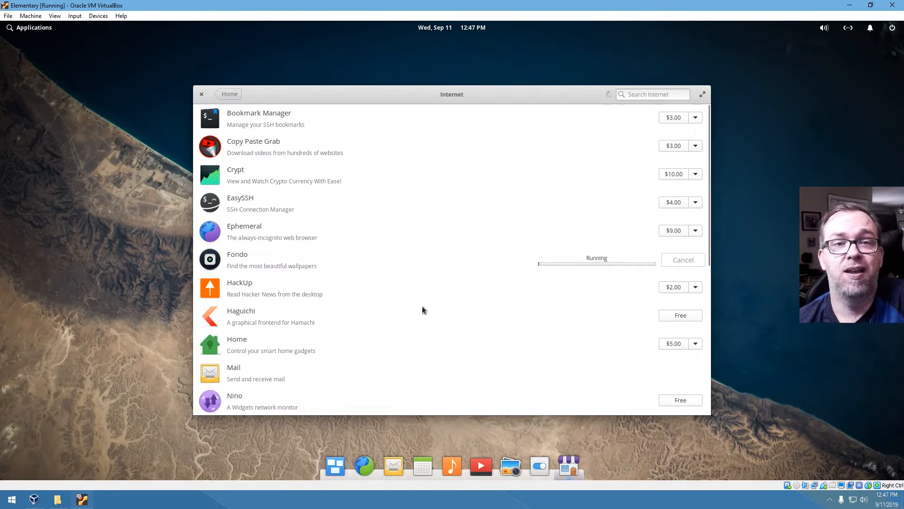
- Scroll the Internet list to Fondo, open its app page and launch it
scroll(426, 292, down, 5)
scroll(426, 296, down, 5)
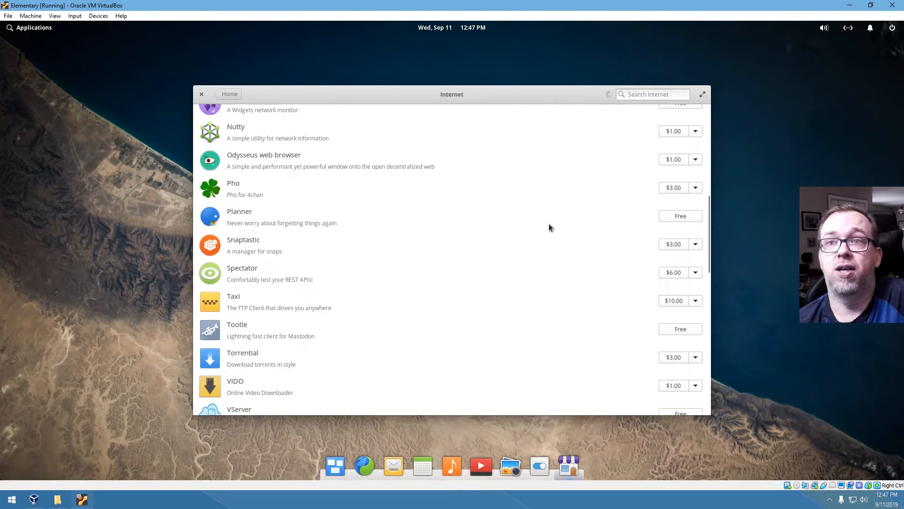
scroll(526, 284, down, 1)
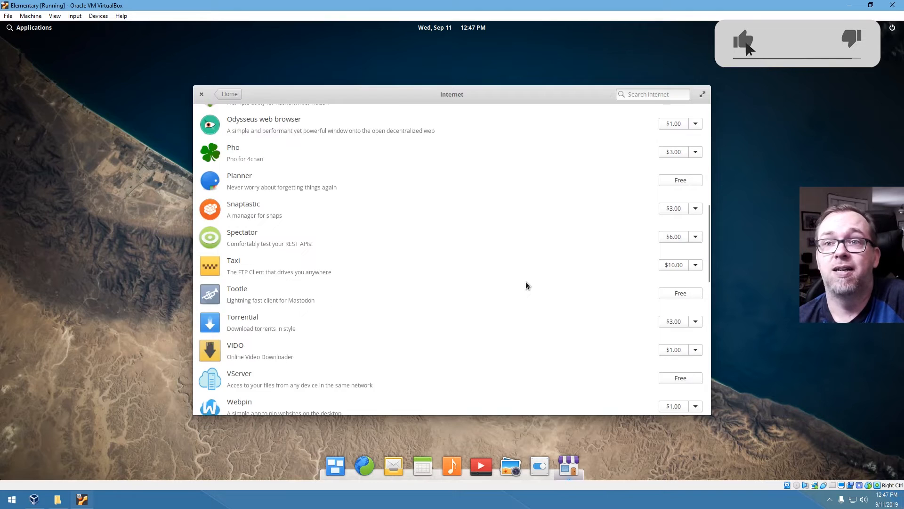
scroll(526, 283, down, 2)
scroll(524, 282, down, 6)
scroll(524, 285, down, 2)
scroll(493, 261, up, 3)
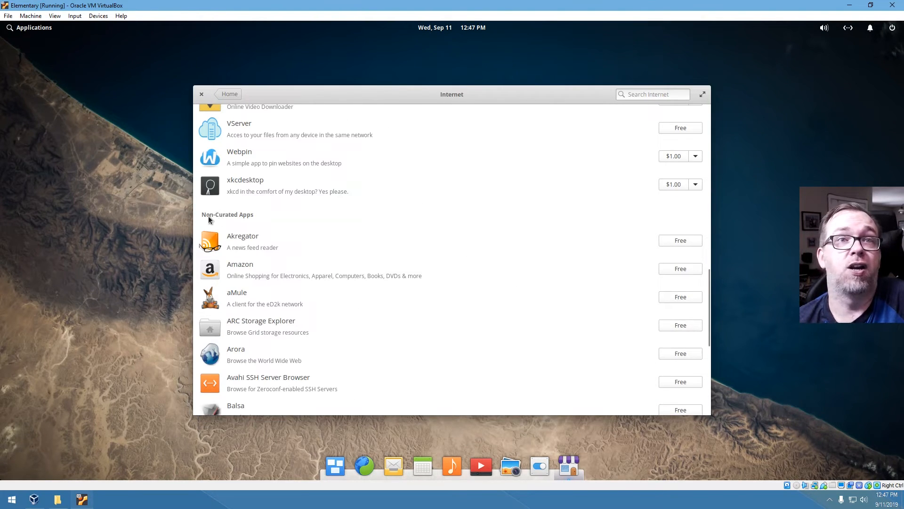
scroll(416, 296, down, 15)
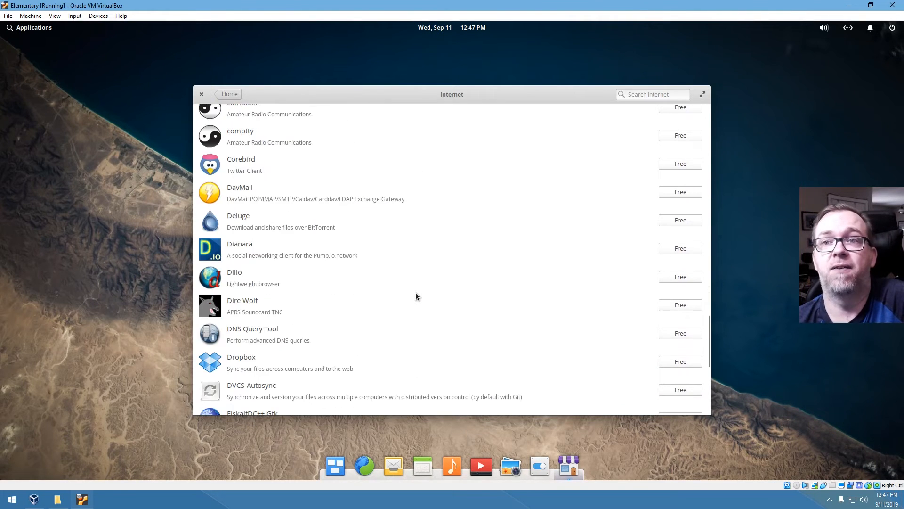
scroll(415, 295, down, 3)
scroll(415, 295, up, 20)
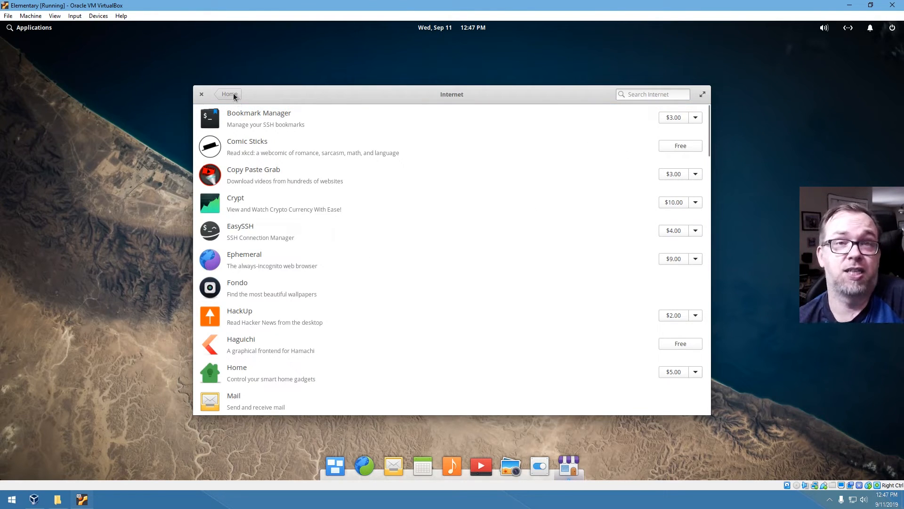
click(233, 289)
click(626, 134)
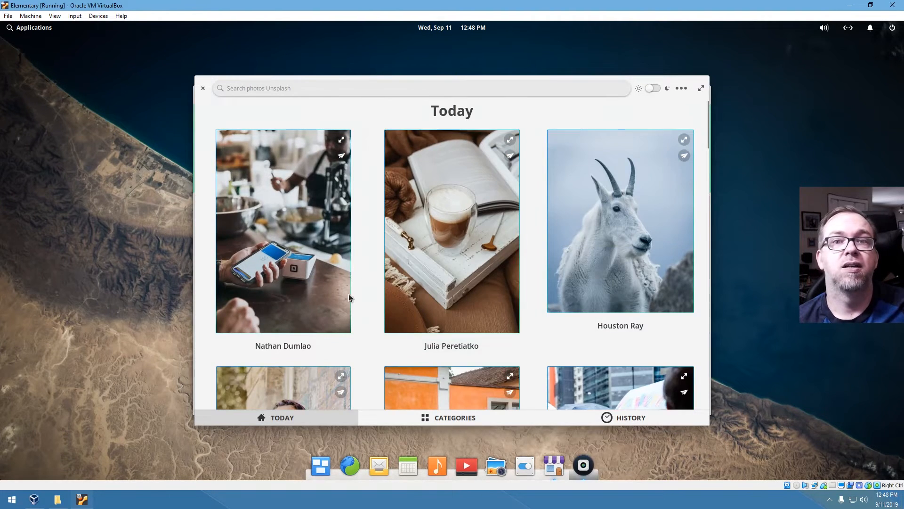
- In Fondo, set the orange car photo as the desktop wallpaper
scroll(606, 284, down, 10)
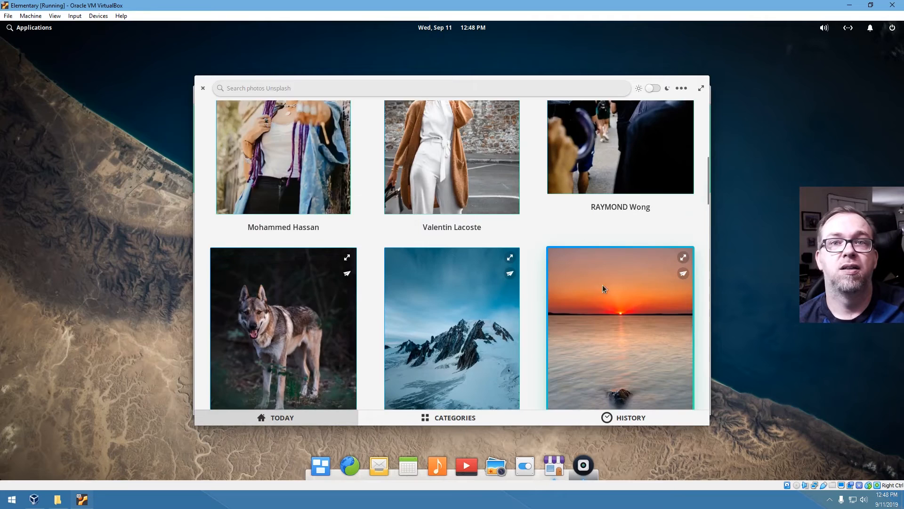
scroll(604, 287, down, 5)
scroll(424, 328, down, 3)
click(297, 267)
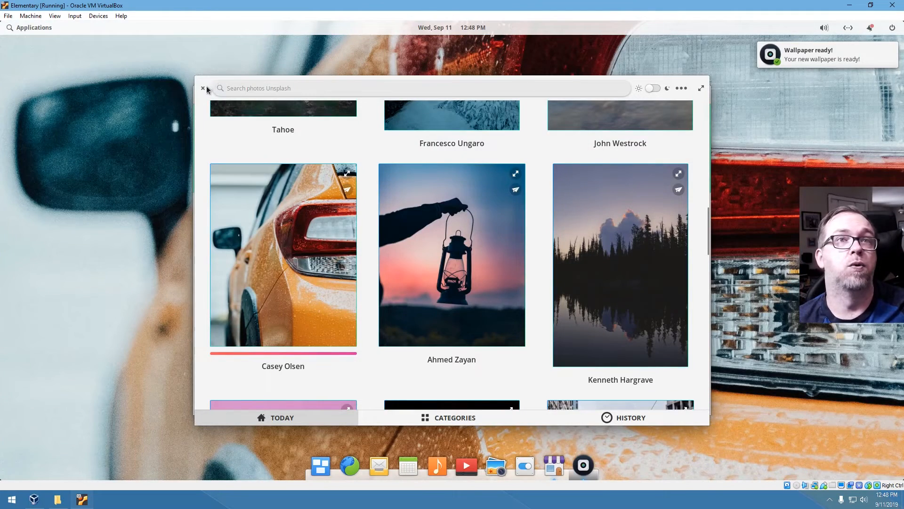
- Switch the wallpaper to the orange bubbles photo, then close Fondo and AppCenter
scroll(507, 258, down, 3)
scroll(507, 258, down, 1)
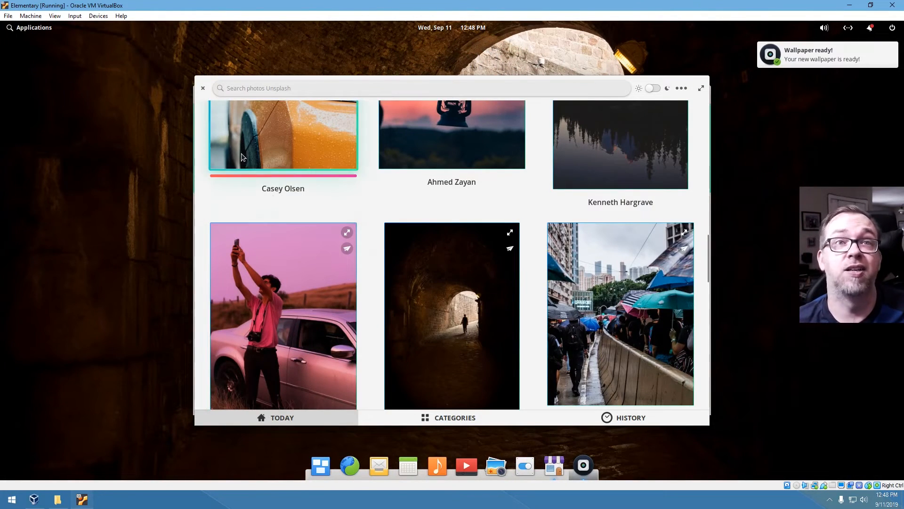
scroll(613, 324, down, 3)
scroll(612, 324, down, 15)
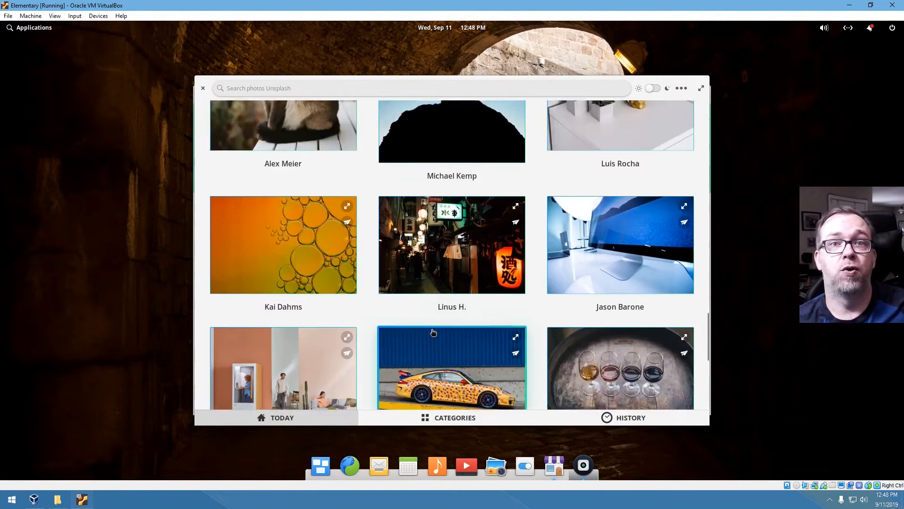
click(297, 183)
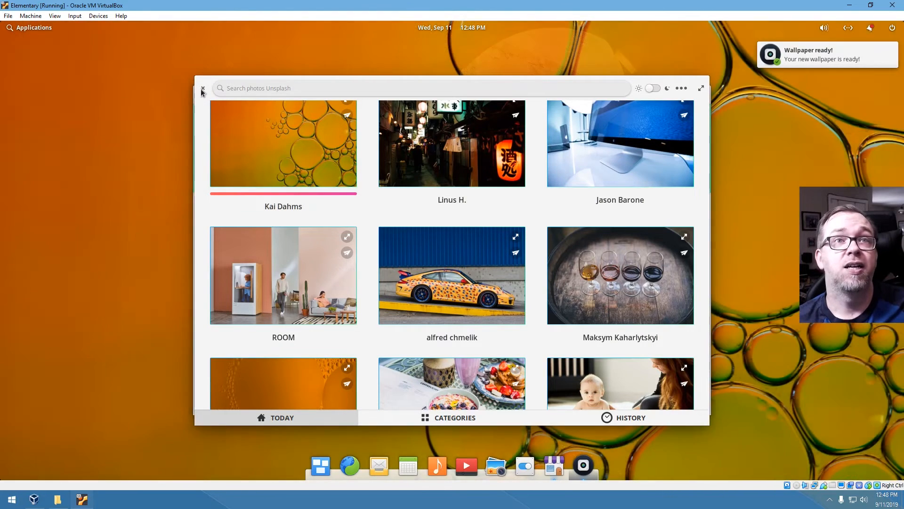
click(203, 88)
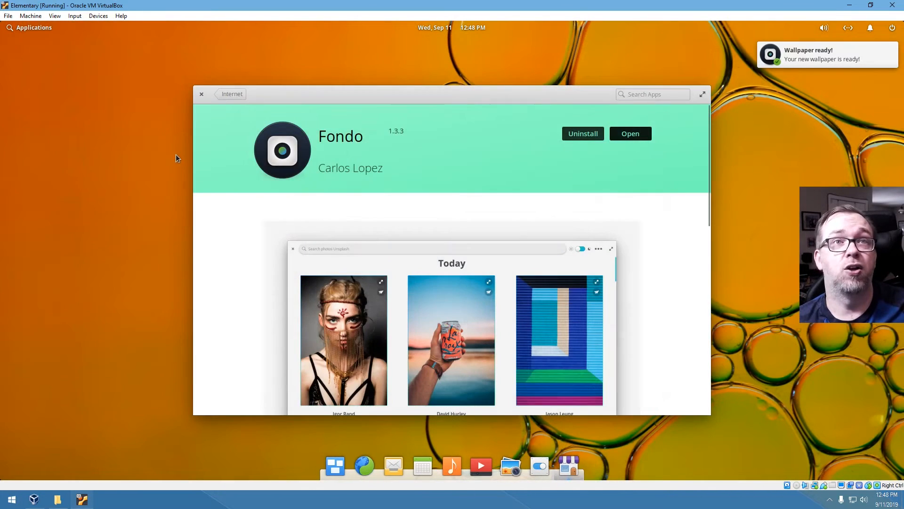
click(201, 94)
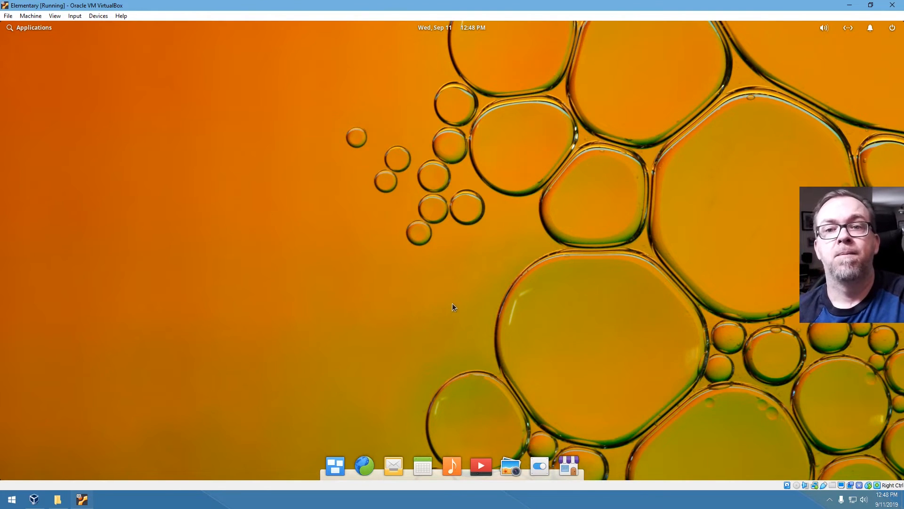
click(35, 27)
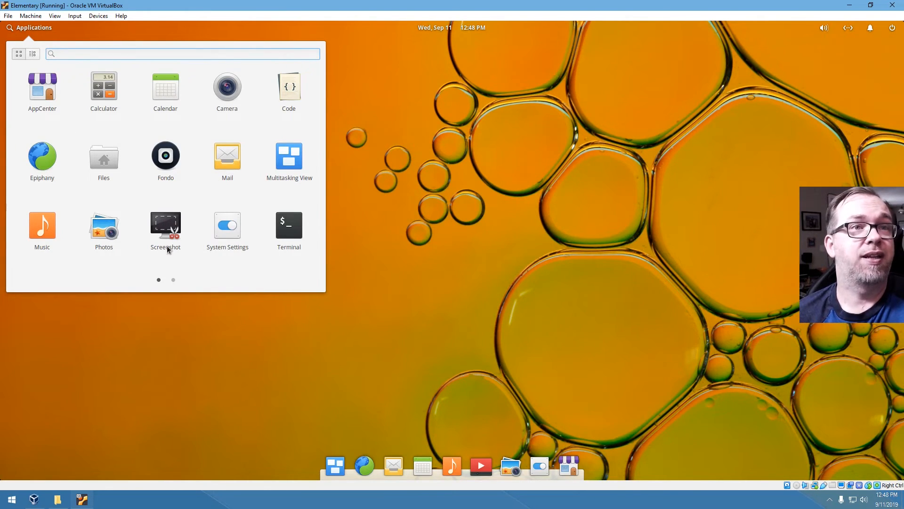
key(Escape)
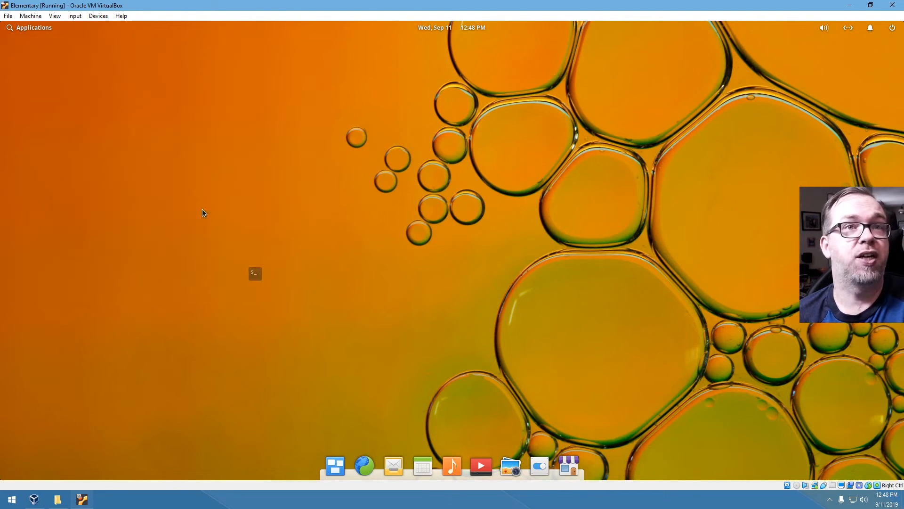
click(19, 31)
click(173, 280)
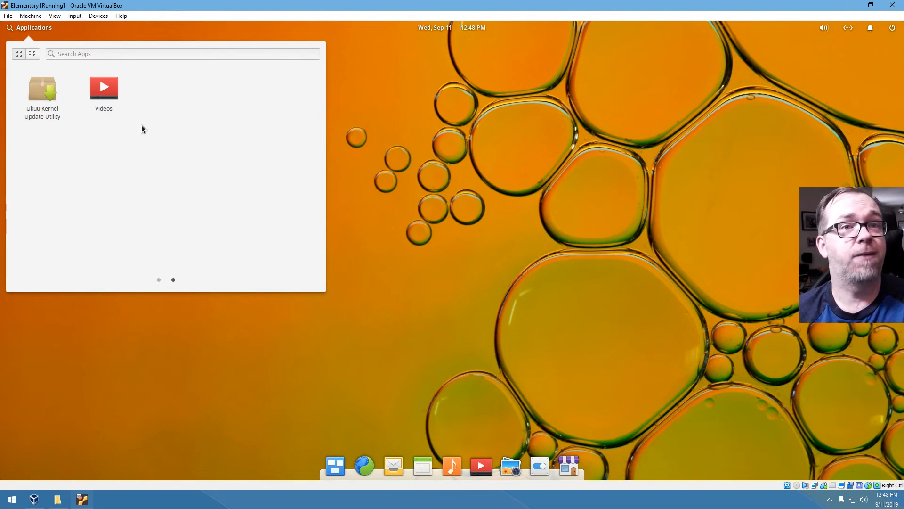
click(162, 282)
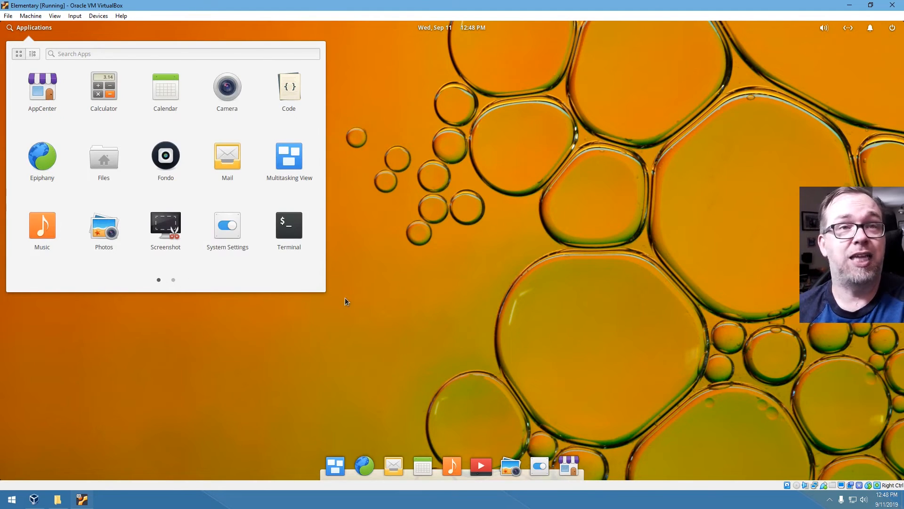
click(433, 242)
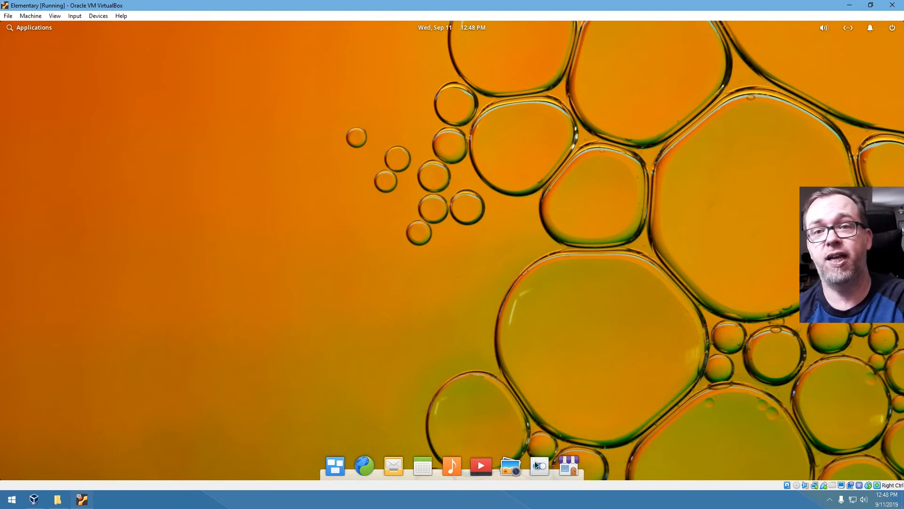
click(478, 469)
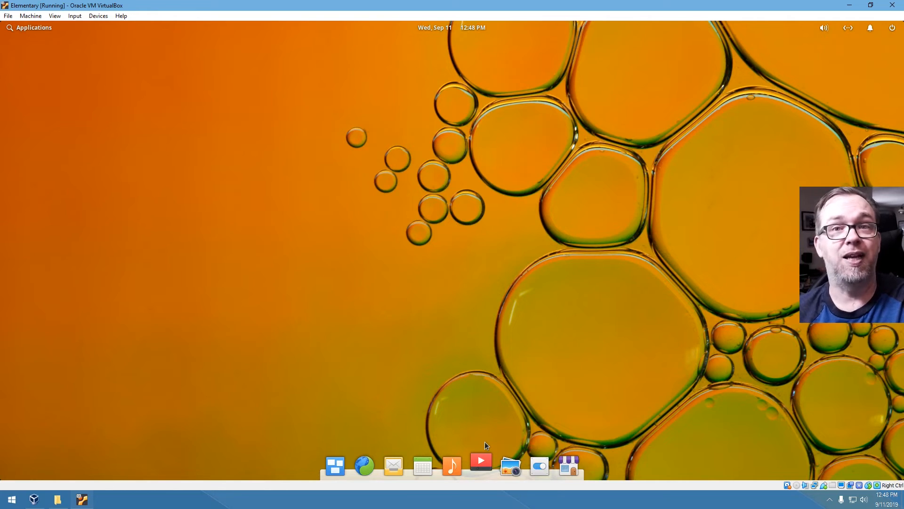
click(443, 295)
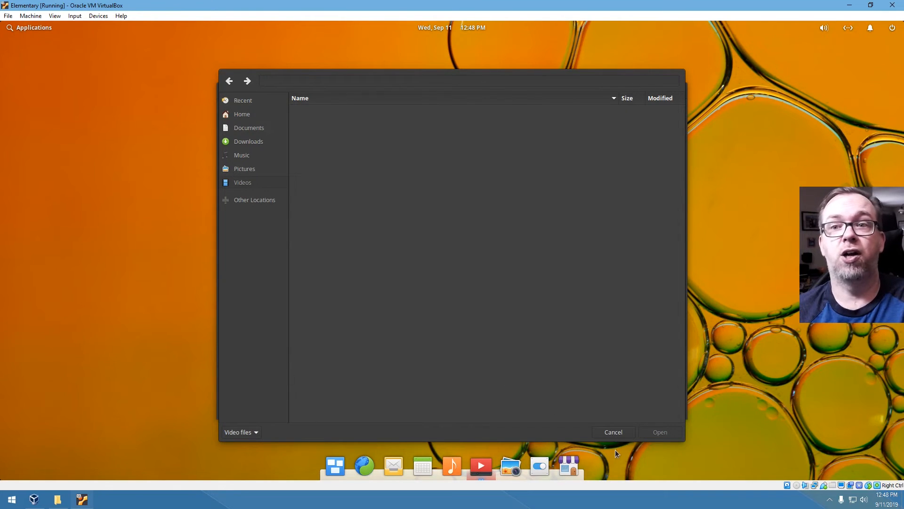
click(612, 434)
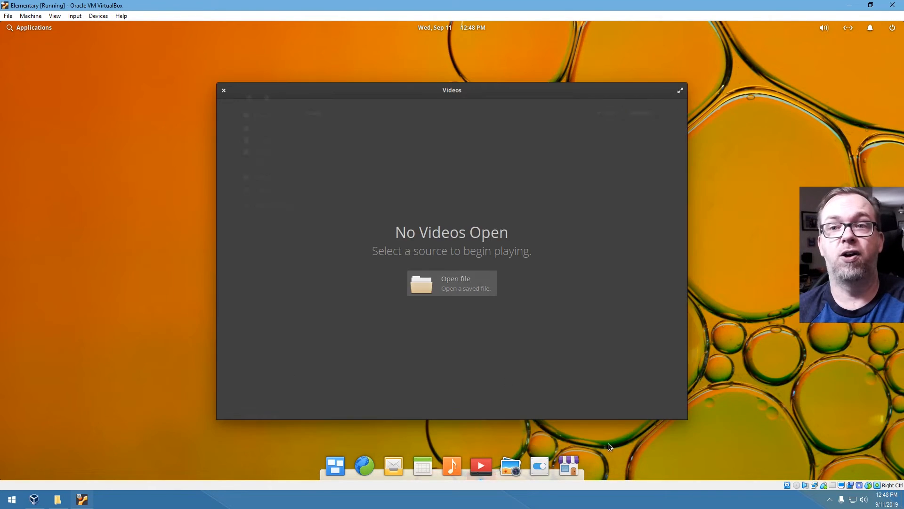
click(224, 93)
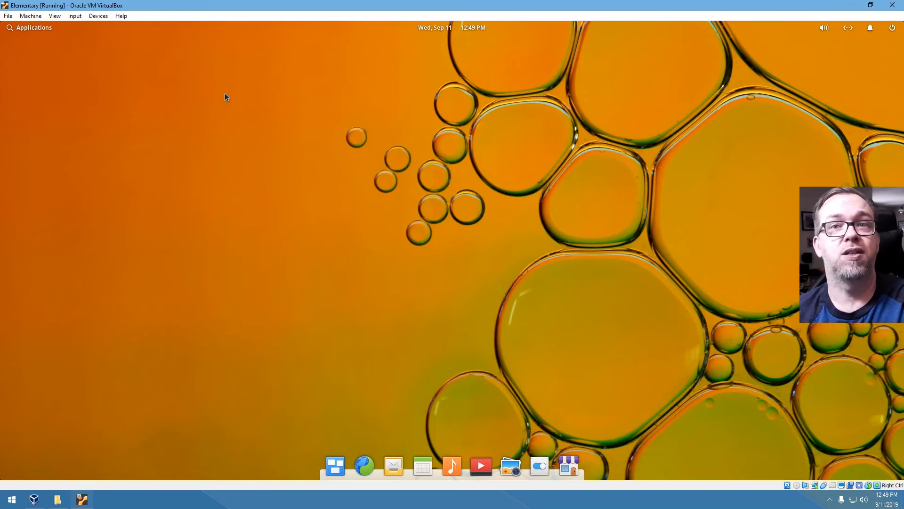